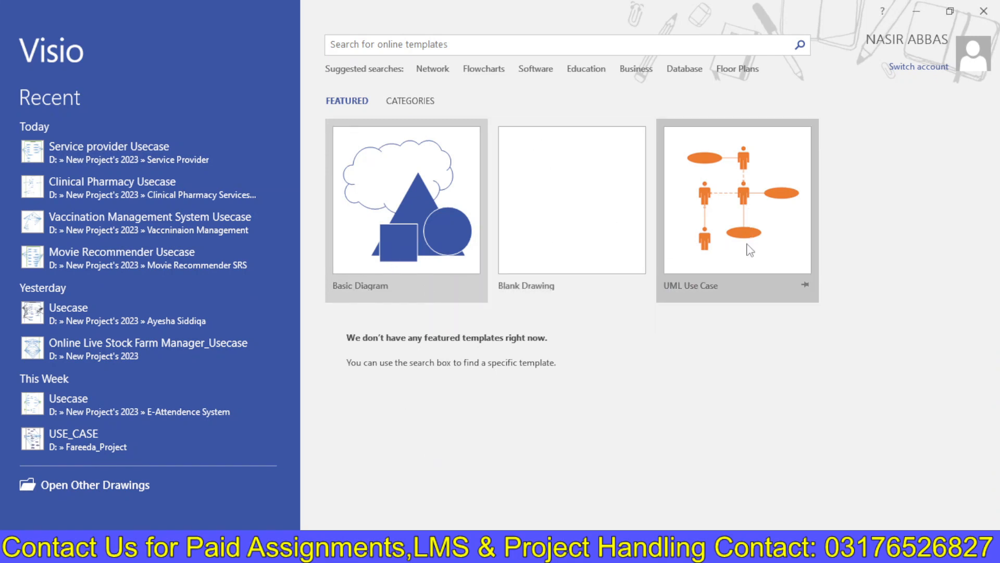
- Search the online templates for "Uml Sequence" and create a new drawing from the UML Sequence template
left_click(439, 43)
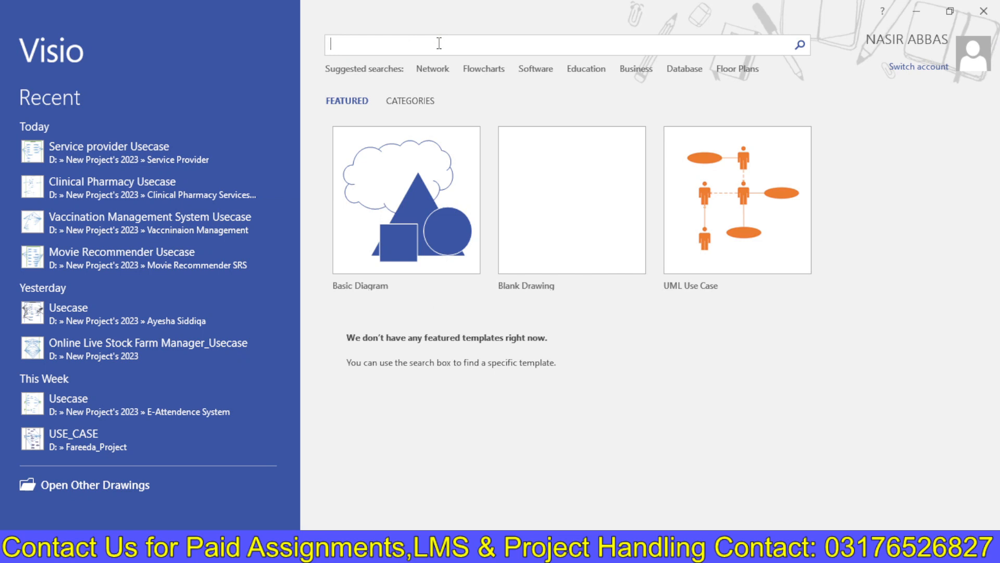
type("sequence diagram")
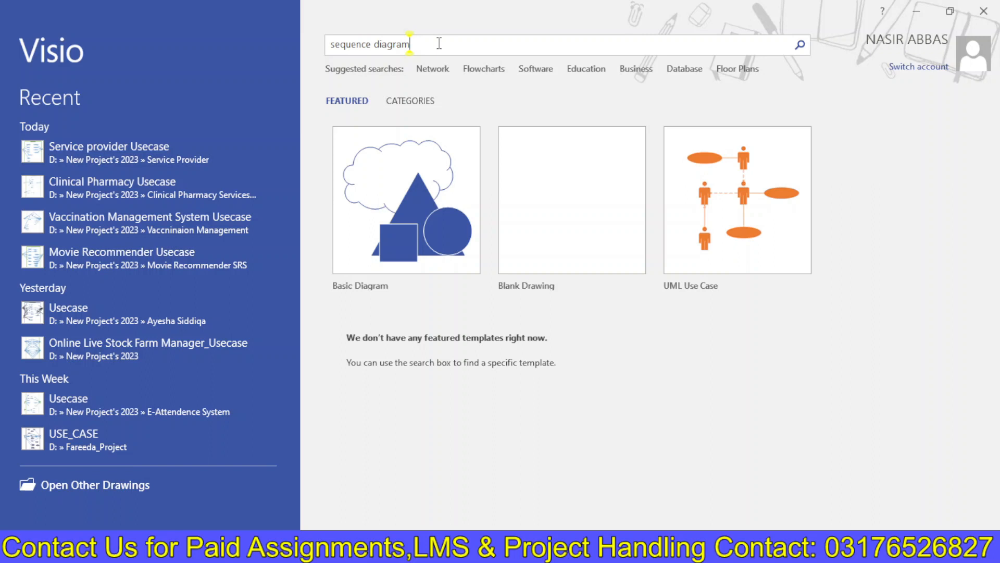
key("ctrl+a")
type("Uml S")
type("euq")
key("BackSpace")
key("BackSpace")
type("quence")
key("Return")
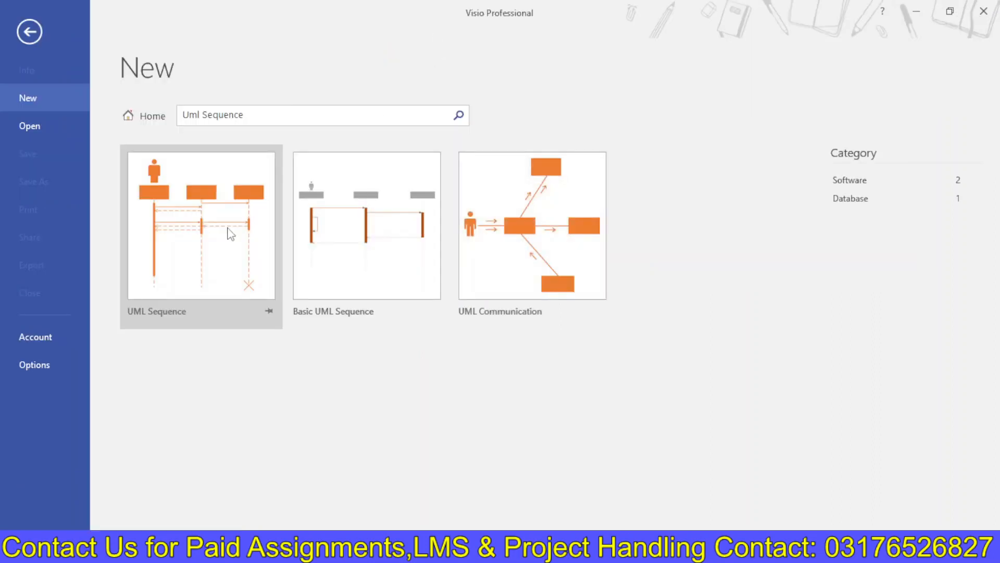
left_click(209, 243)
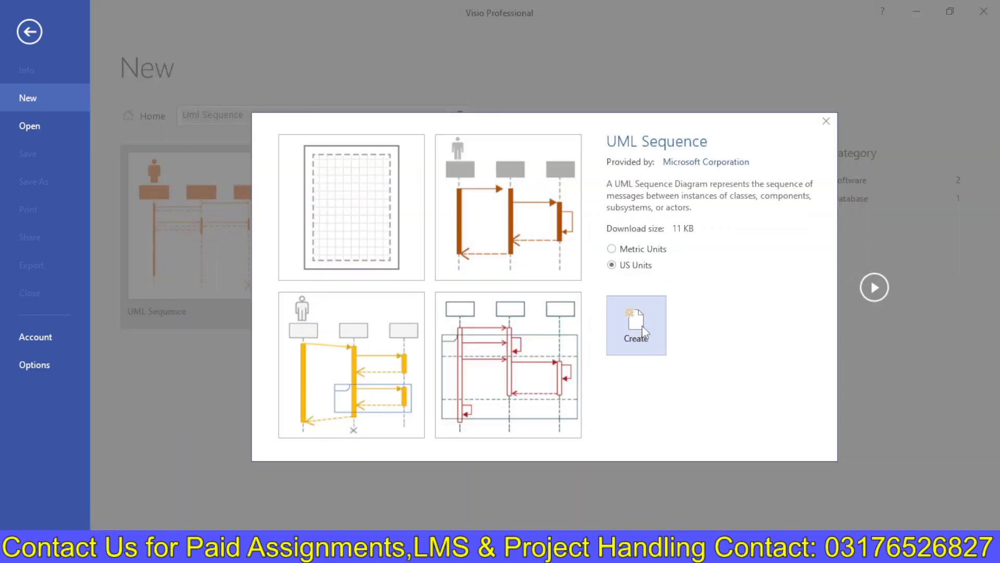
left_click(644, 330)
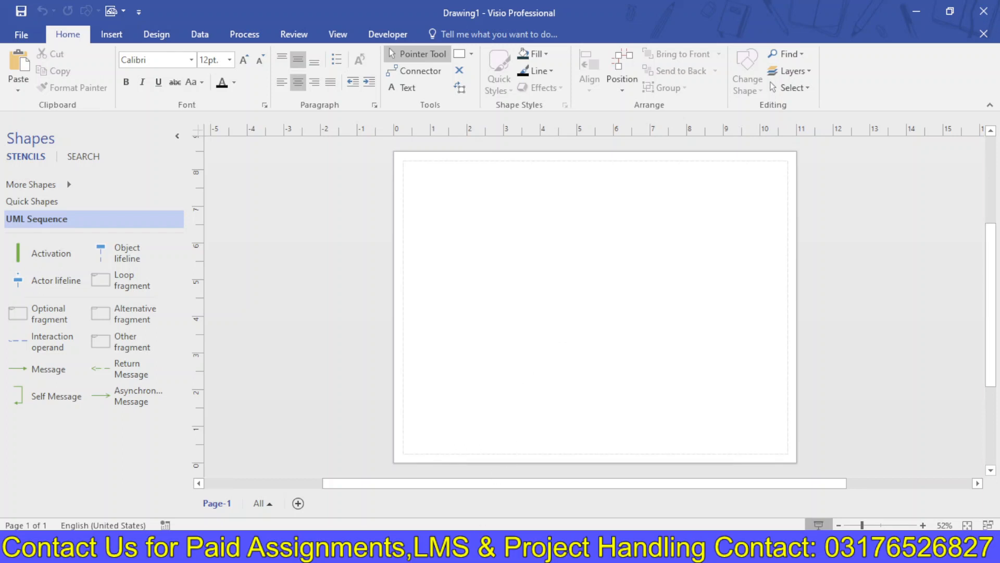
- Switch to the Word assignment document and review the listed message sequence for the online payment diagram
left_click(424, 550)
left_click(387, 316)
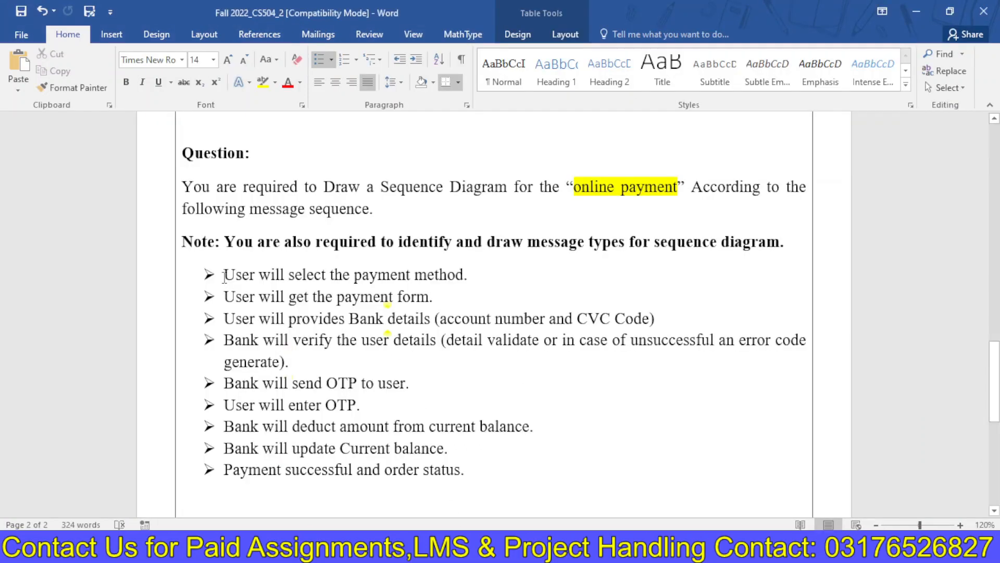
left_click_drag(225, 275, 472, 472)
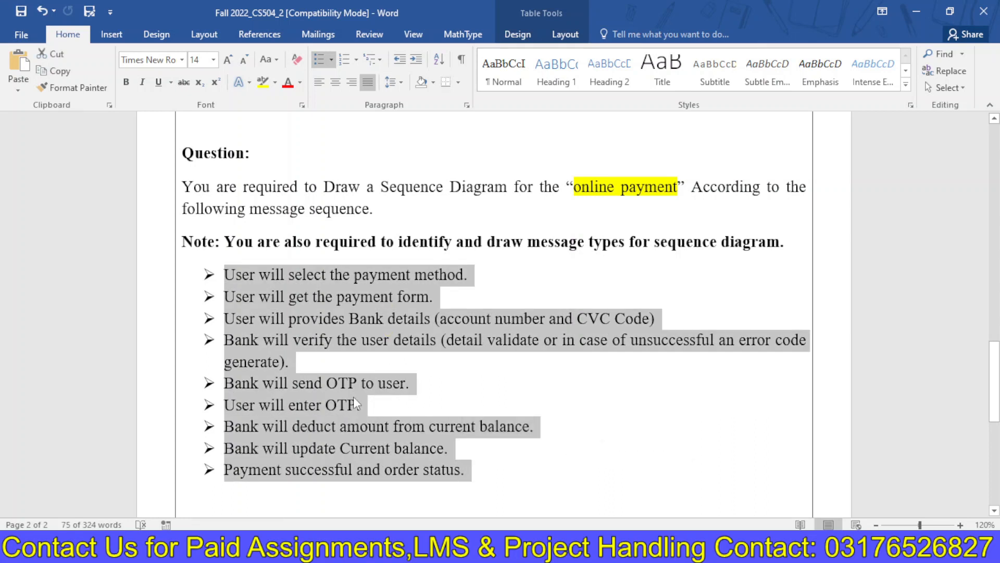
left_click(355, 401)
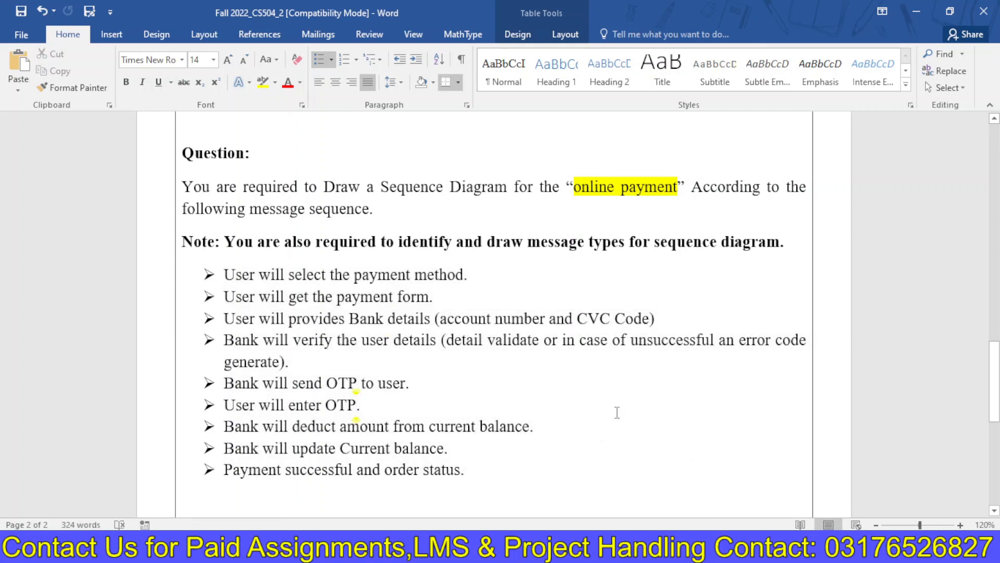
- Switch to the CS504 notes in Notepad and insert a blank line above the first paragraph
left_click(730, 549)
left_click(366, 245)
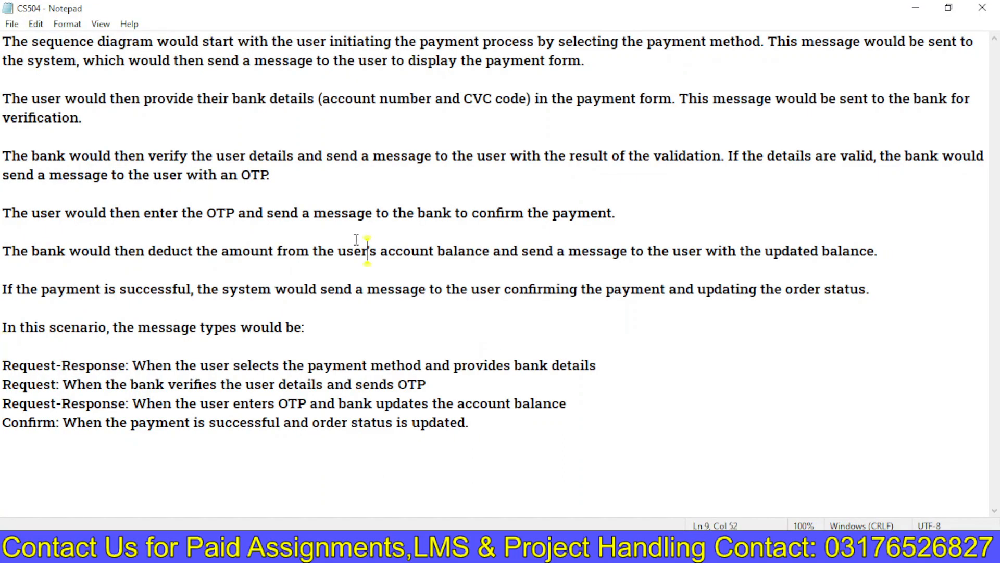
left_click(4, 41)
key("Return")
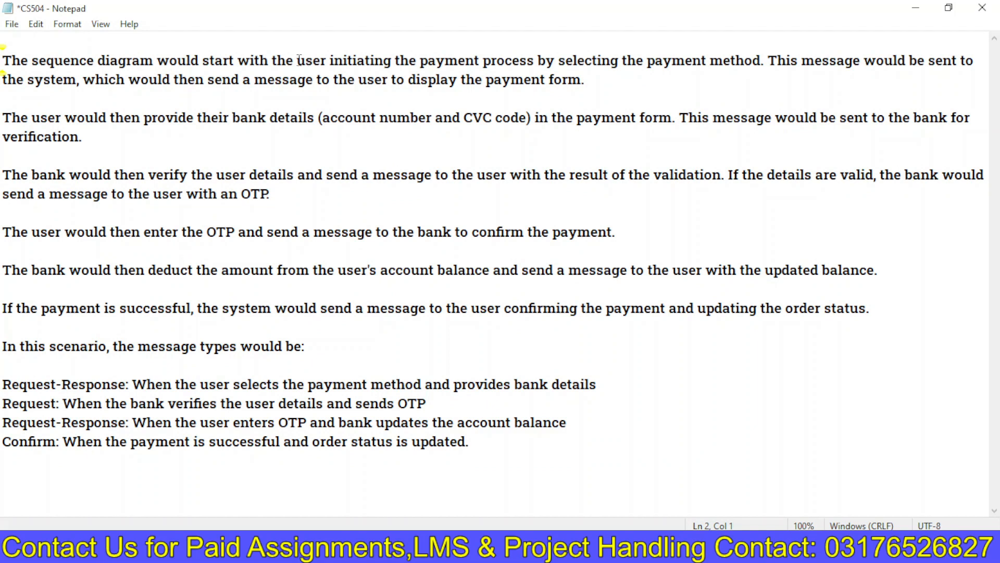
- Read in the notes' first paragraph how the payment method is selected and the payment form is displayed
left_click_drag(298, 58, 764, 65)
left_click(623, 61)
left_click_drag(164, 81, 584, 87)
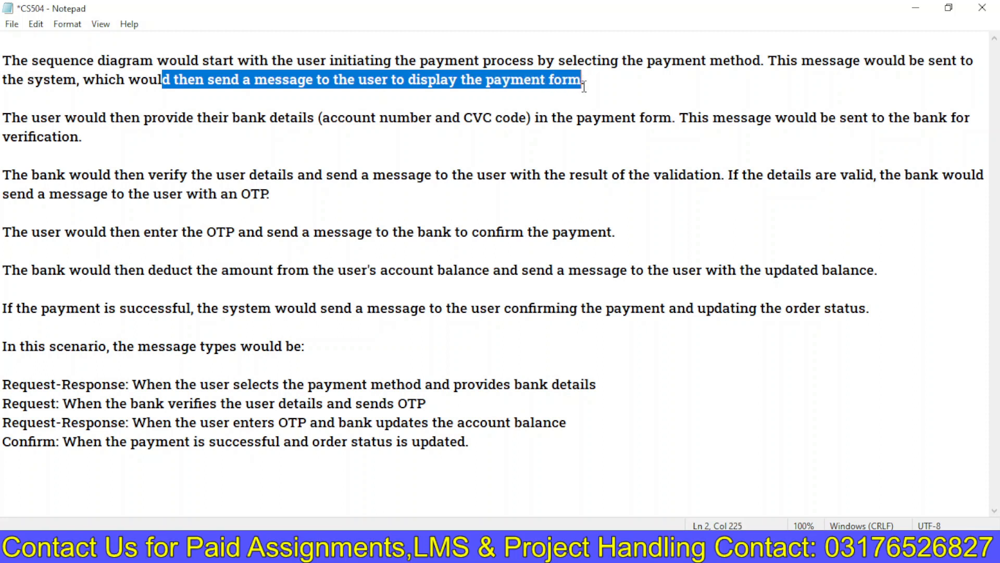
left_click(3, 212)
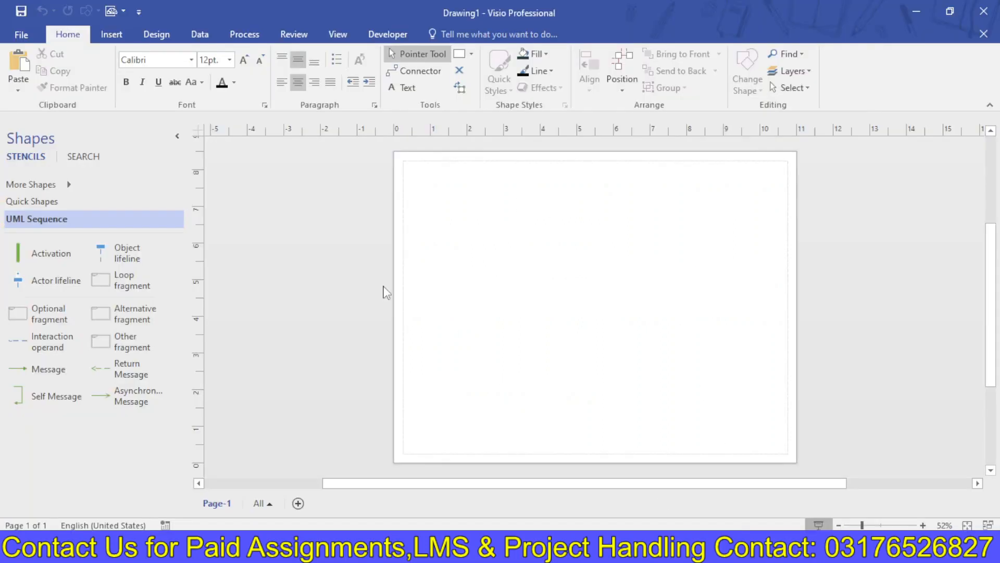
- In the Visio drawing, place an actor lifeline near the page's upper-left corner and name it "User"
left_click_drag(462, 211, 461, 211)
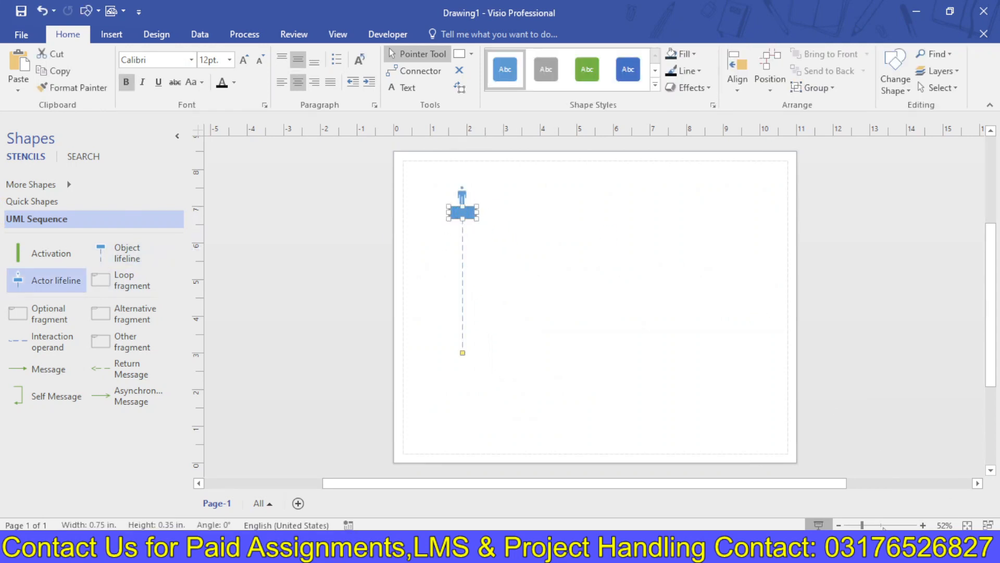
left_click(884, 526)
left_click_drag(993, 322, 995, 293)
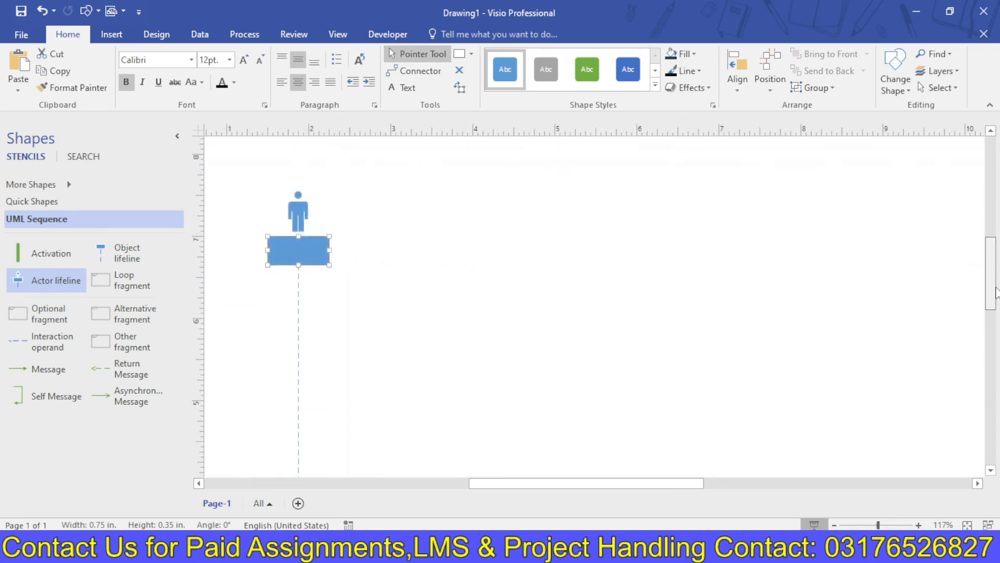
double_click(300, 252)
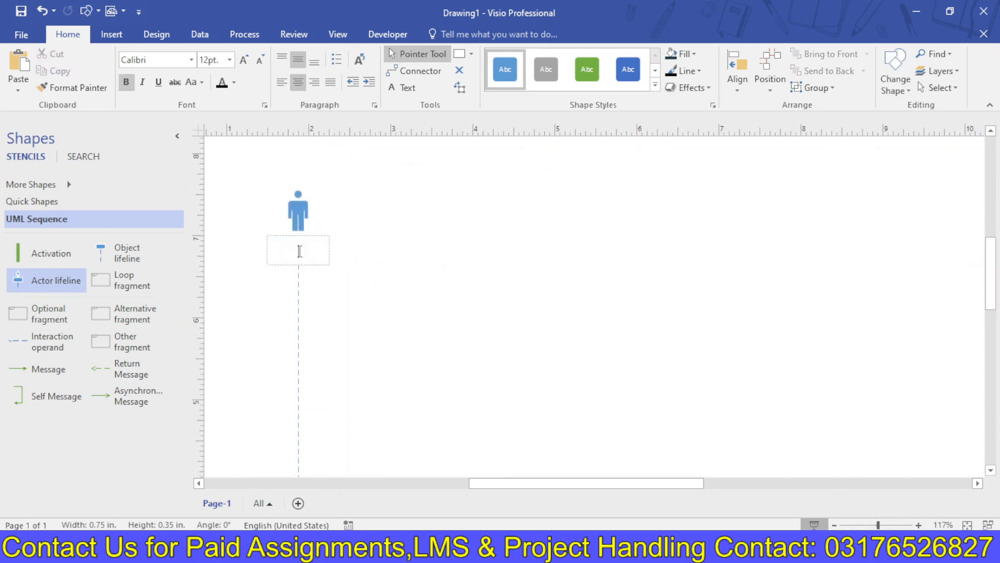
type("User")
left_click(473, 307)
- Add an object lifeline beside the User lifeline, level with it, and name it "System"
left_click_drag(117, 253, 463, 250)
double_click(463, 250)
type("System")
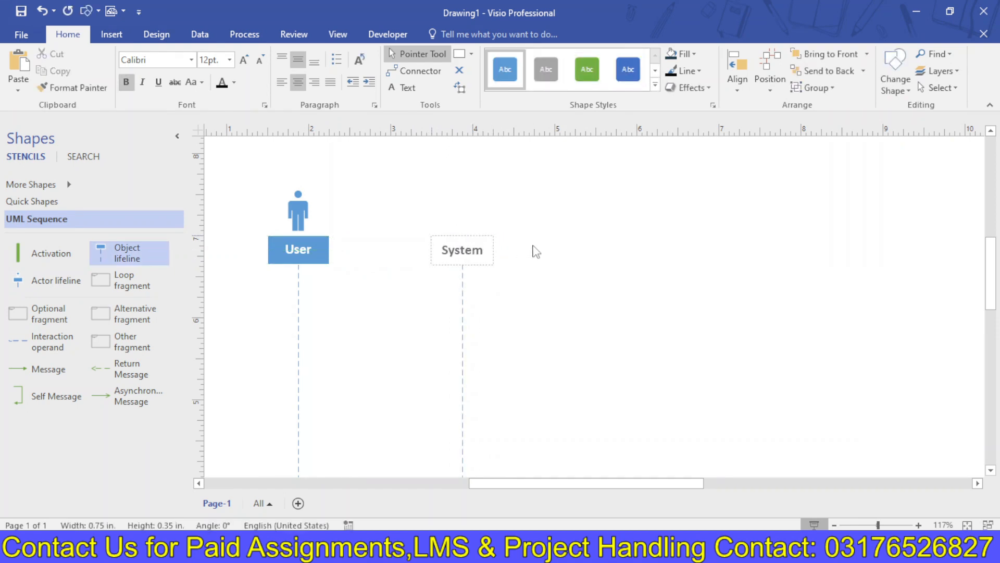
left_click(536, 252)
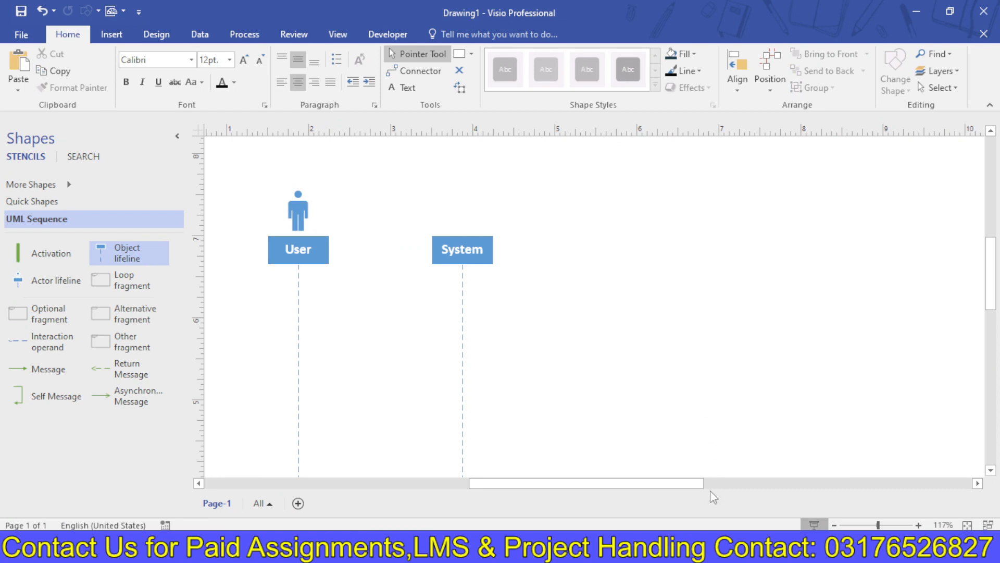
- Check the message list in Word, then add a message in Visio from User to System labelled "Select Payment"
left_click(430, 550)
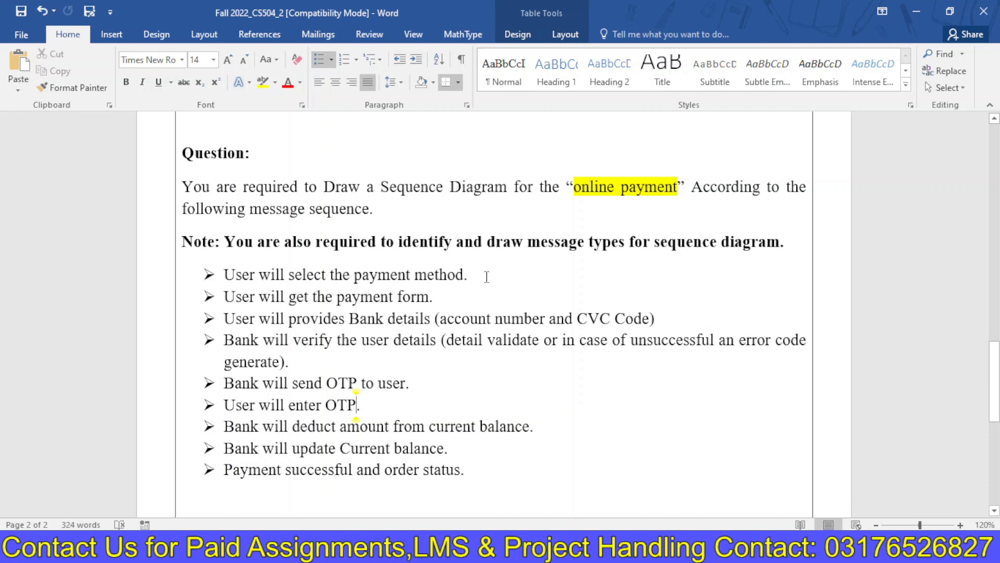
key("alt+Tab")
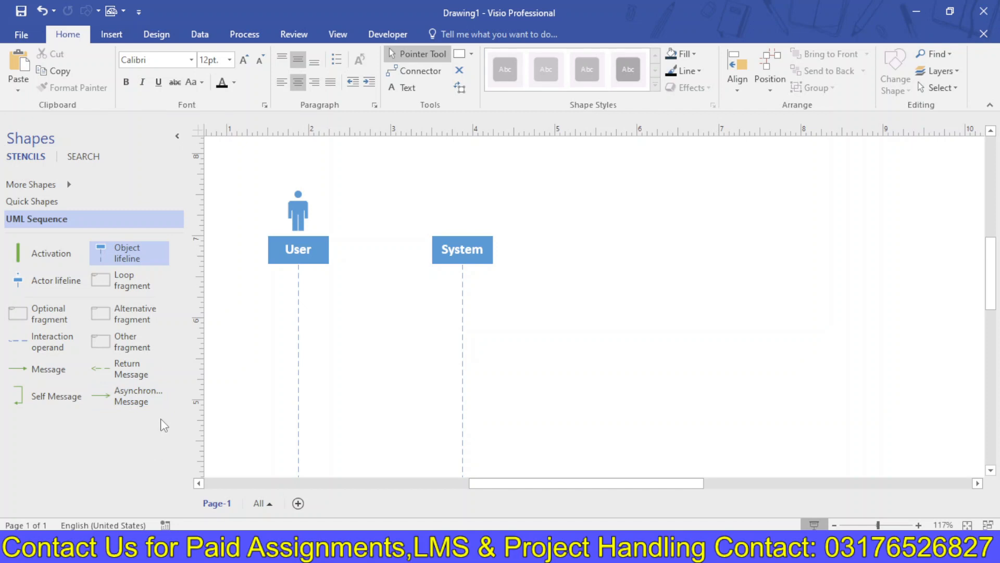
left_click_drag(47, 369, 462, 305)
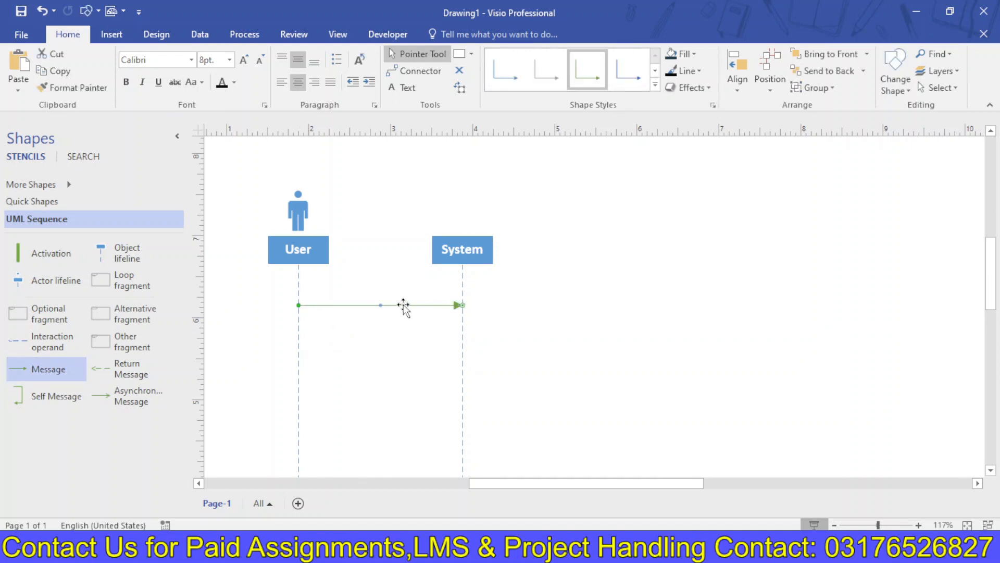
double_click(386, 306)
type("Se")
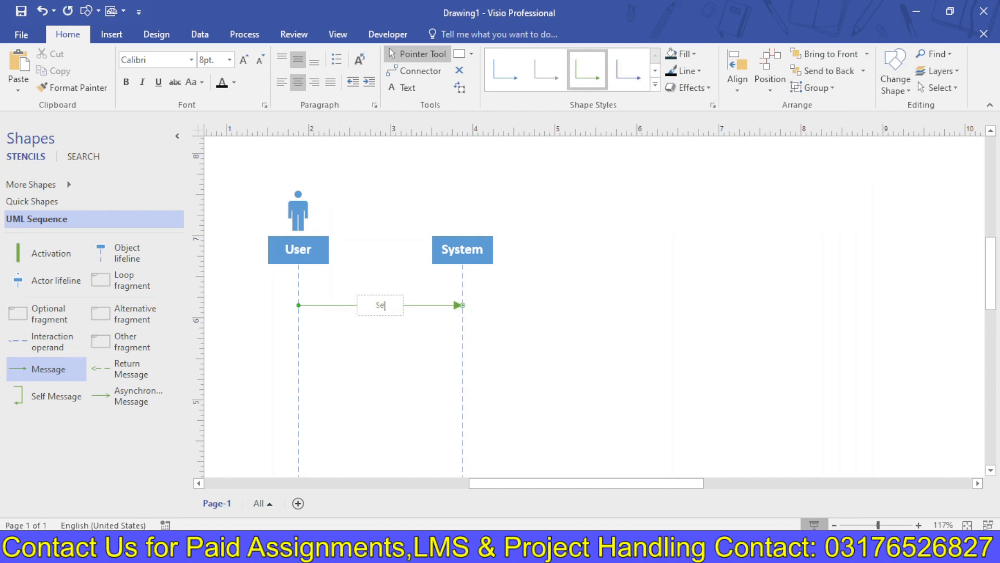
type("lect Payment")
- Set the font size of the "Select Payment" message label to 12 pt
key("ctrl+a")
left_click(243, 60)
left_click(244, 60)
left_click(244, 60)
left_click(244, 60)
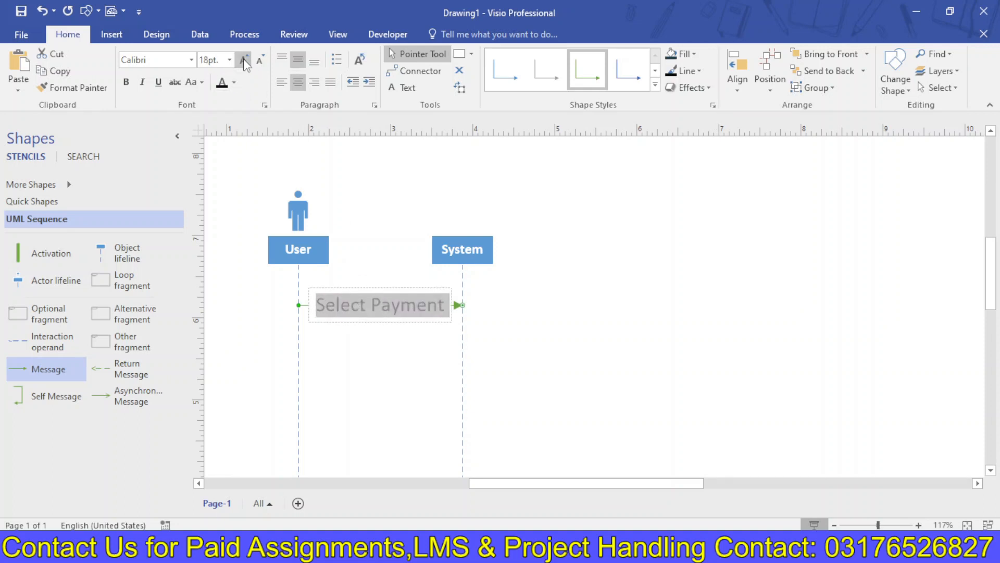
left_click(259, 60)
left_click(259, 61)
left_click(259, 60)
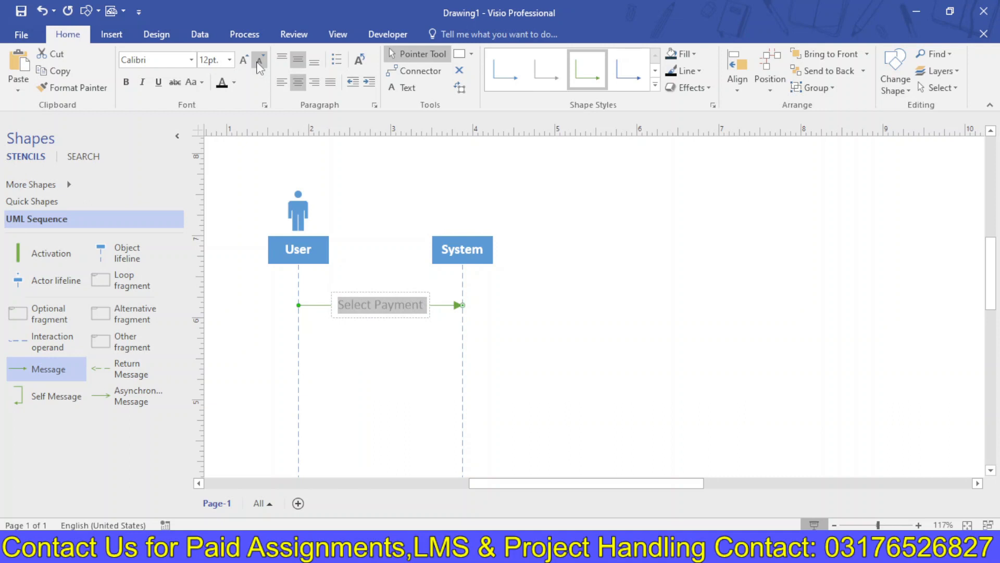
key("Escape")
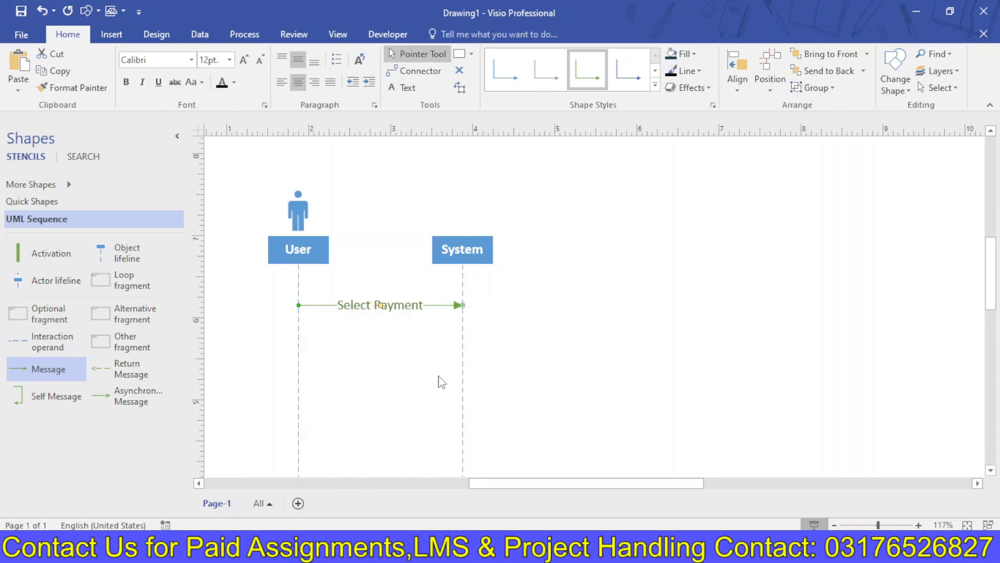
left_click(441, 382)
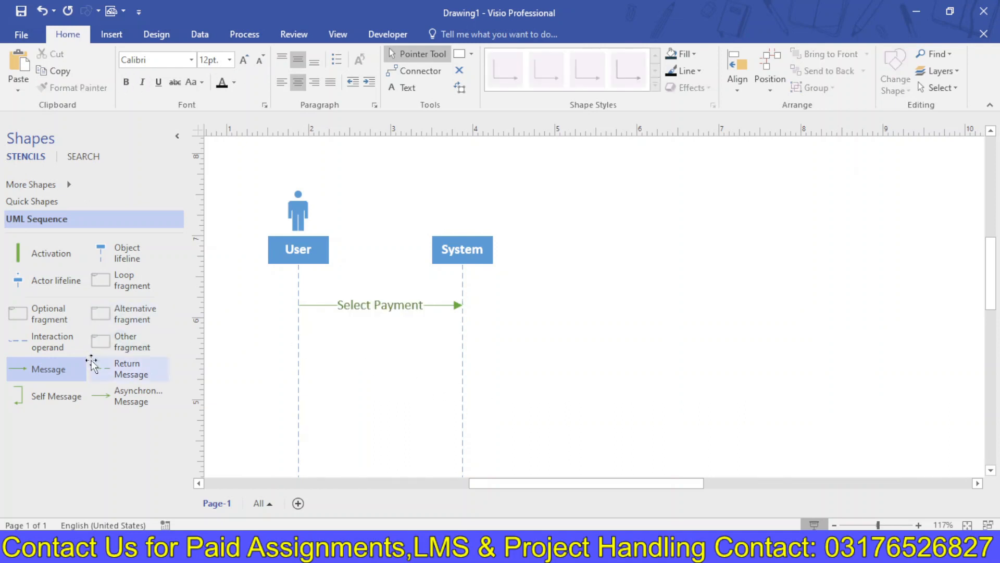
- Add a return message from System to User below the first message and label it "Payment Form"
left_click_drag(92, 364, 298, 346)
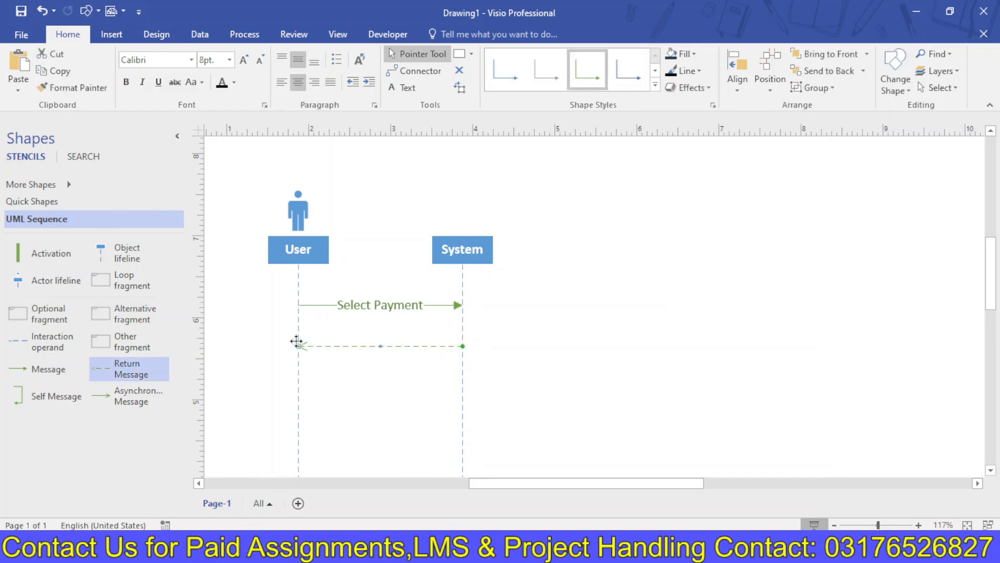
double_click(366, 347)
type("Payment Form")
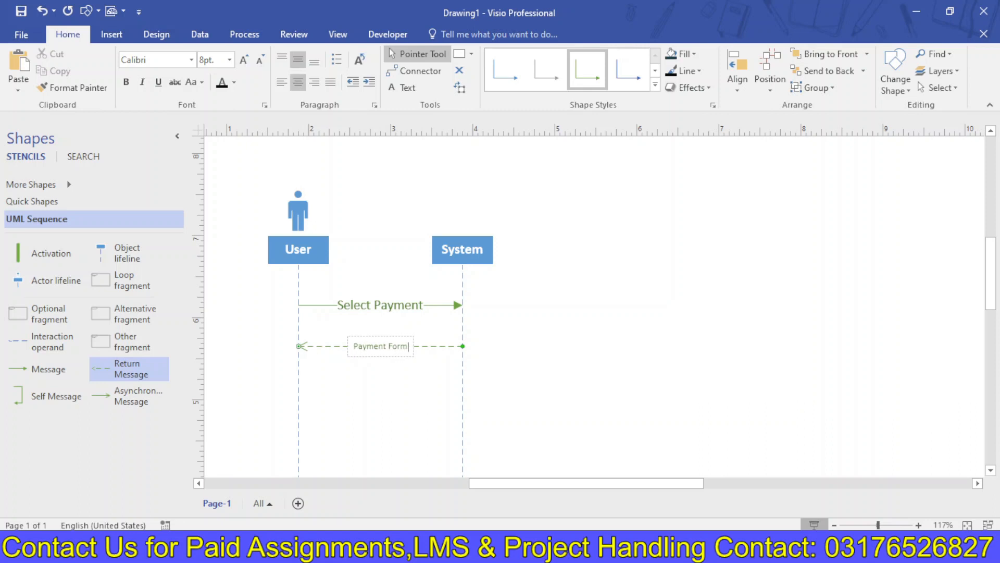
- Format the "Payment Form" label as 12 pt bold text
left_click(243, 60)
left_click(243, 60)
left_click(243, 60)
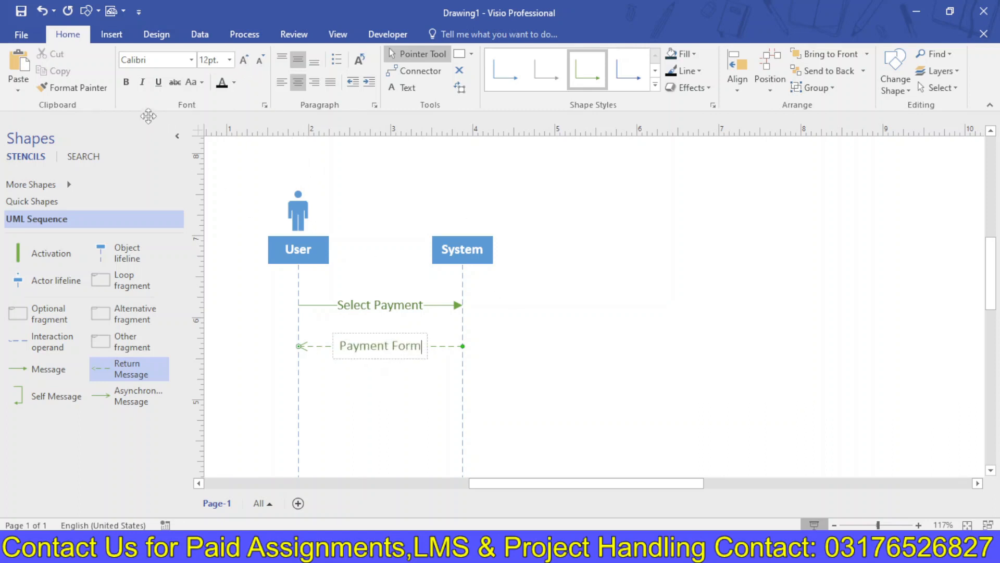
left_click(126, 81)
left_click(606, 324)
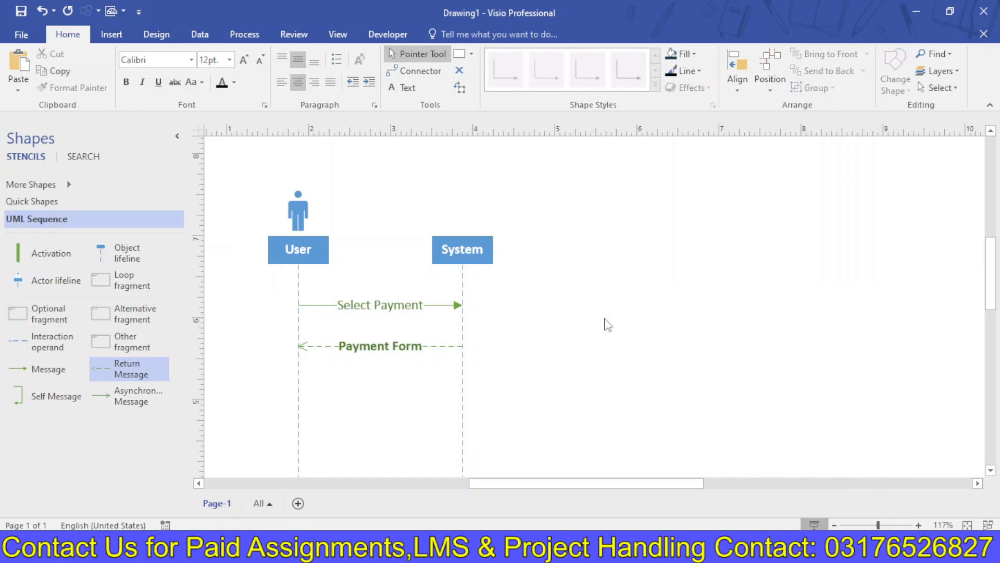
- Make the "Select Payment" message label bold
double_click(380, 304)
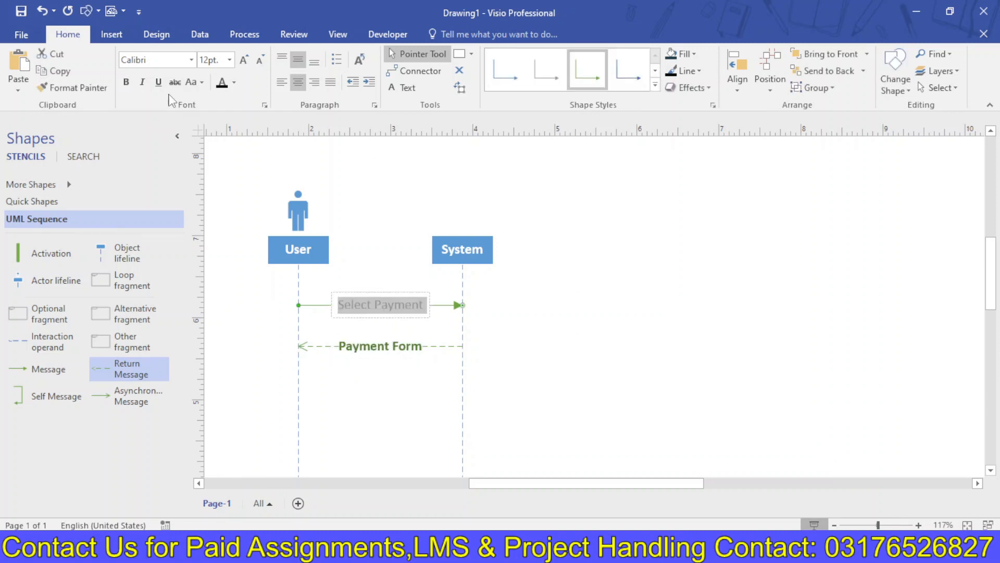
left_click(126, 81)
left_click(642, 314)
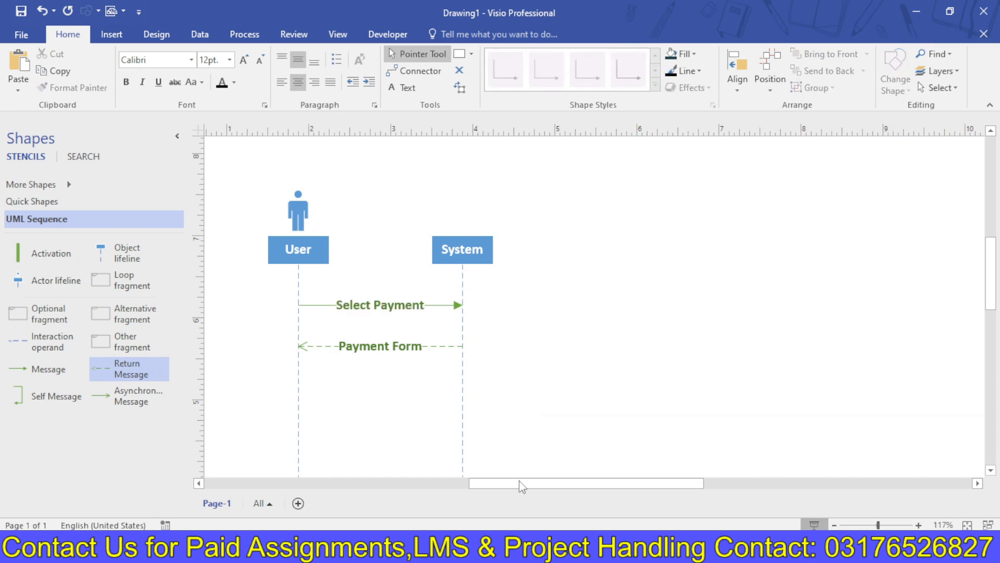
- Read in the Notepad notes how the user provides bank details, and return to the Visio drawing
left_click(271, 552)
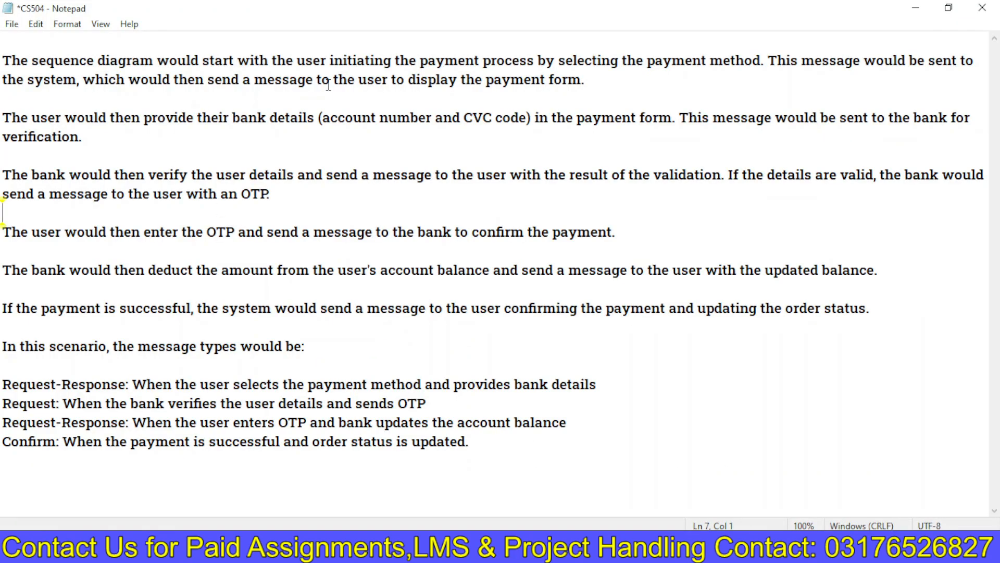
left_click(604, 80)
left_click_drag(123, 124, 362, 119)
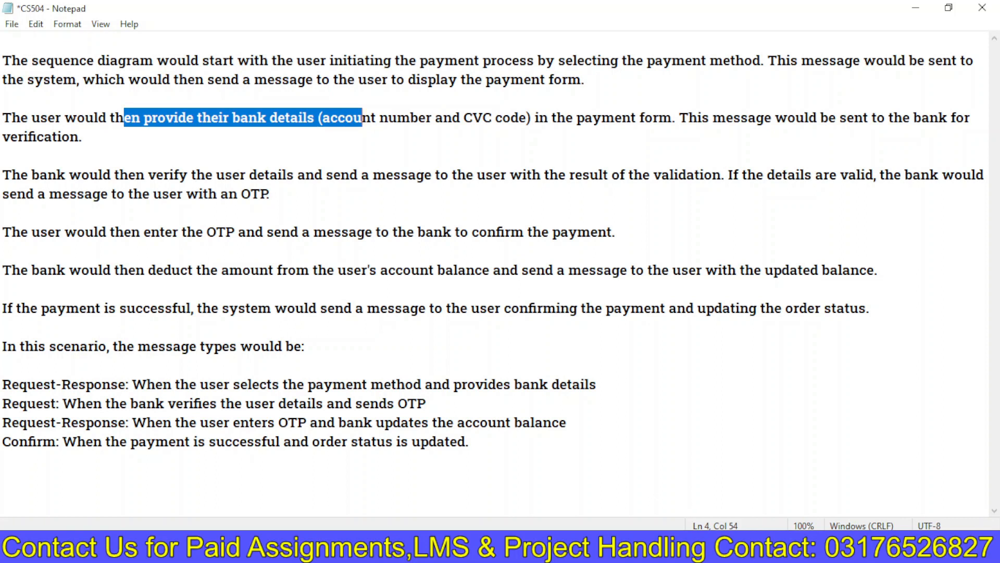
key("alt+Tab")
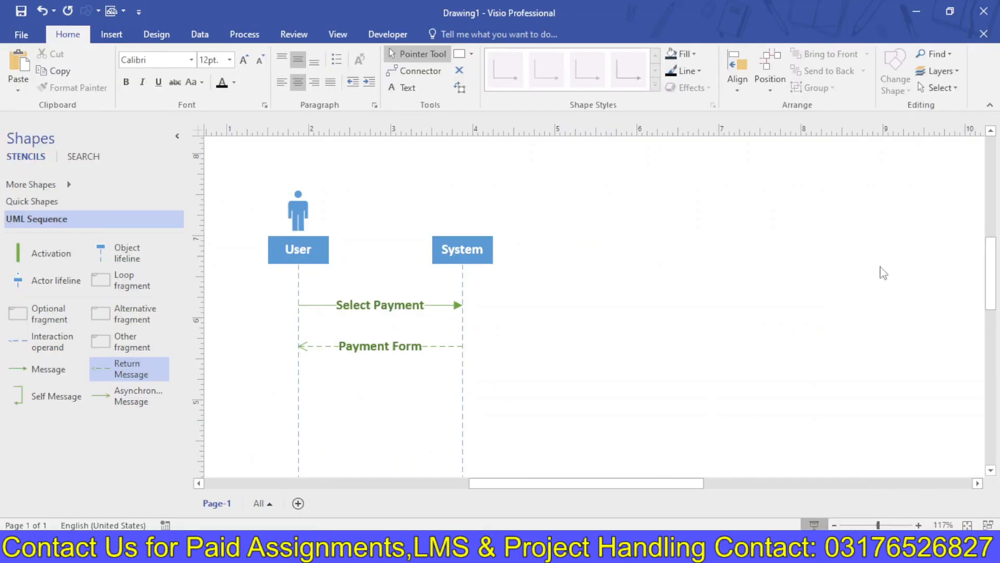
scroll(995, 278, "down", 2)
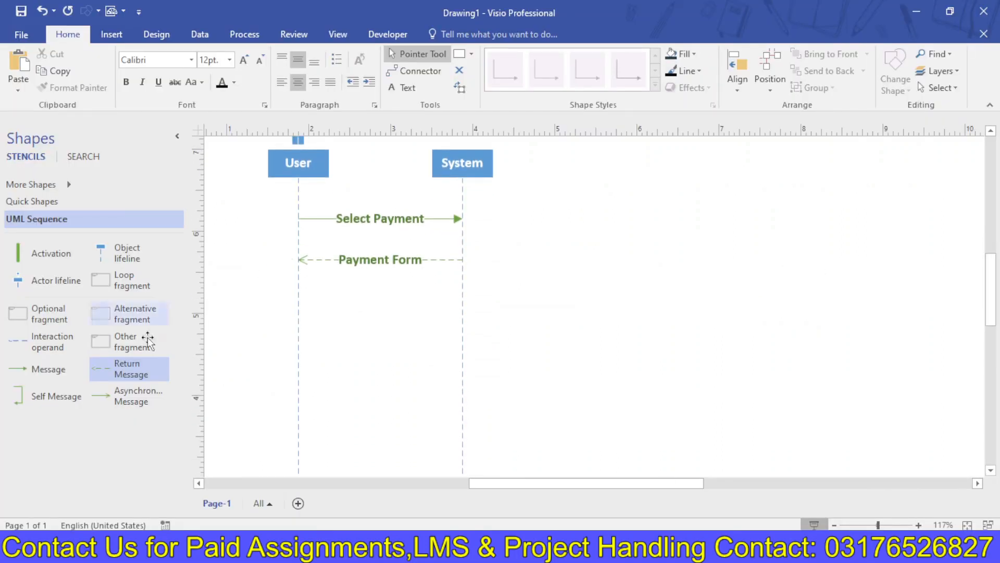
- Add a message from User to System below "Payment Form" and label it "Filled Form / Provide Bank Details"
left_click_drag(43, 368, 462, 301)
double_click(365, 300)
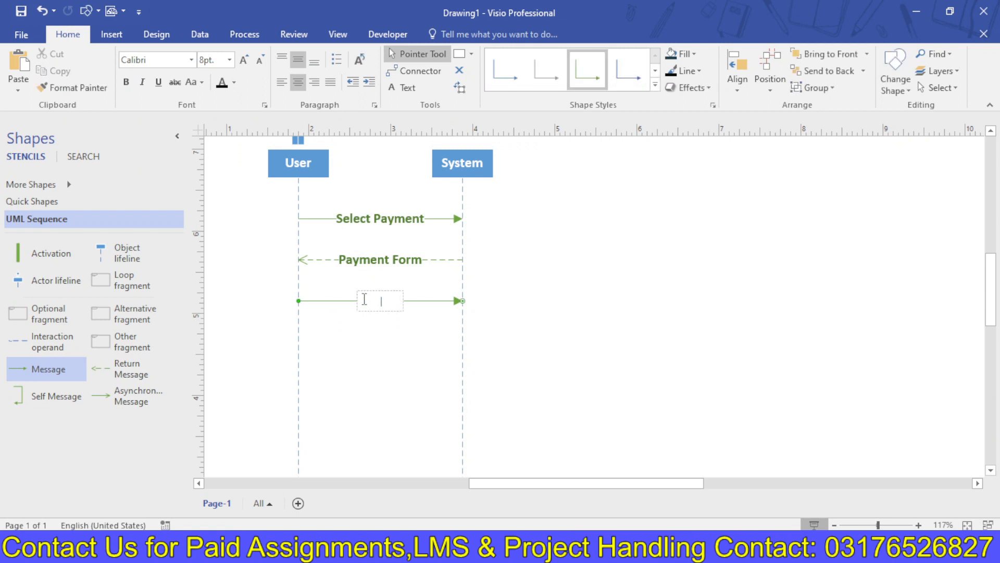
type("BanDet")
key("BackSpace")
key("BackSpace")
key("BackSpace")
key("BackSpace")
key("BackSpace")
type("Filled Form / Provide P")
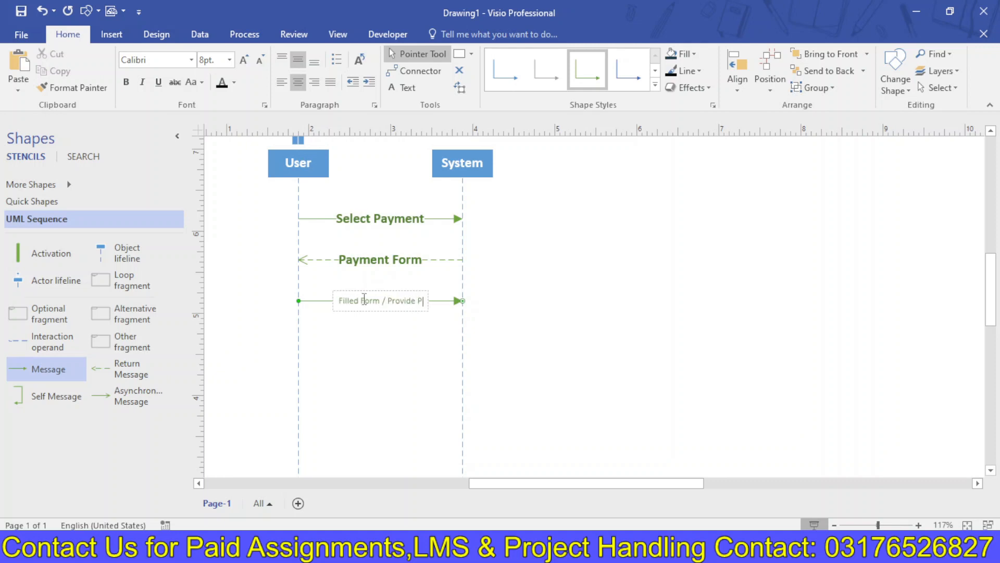
key("BackSpace")
type("a")
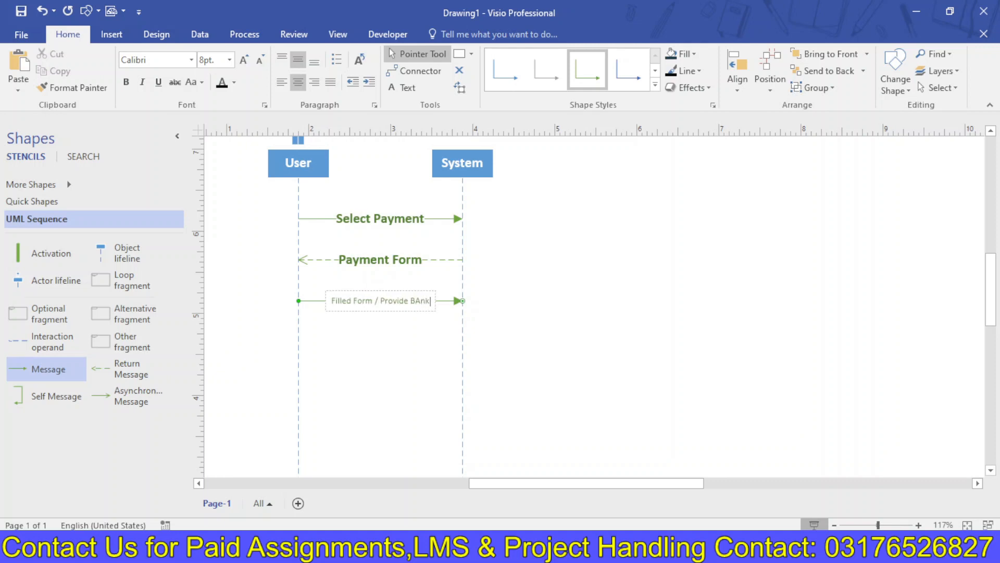
type("ank Details")
- Format the "Filled Form / Provide Bank Details" label as 10 pt bold and move the System lifeline farther from User
key("ctrl+a")
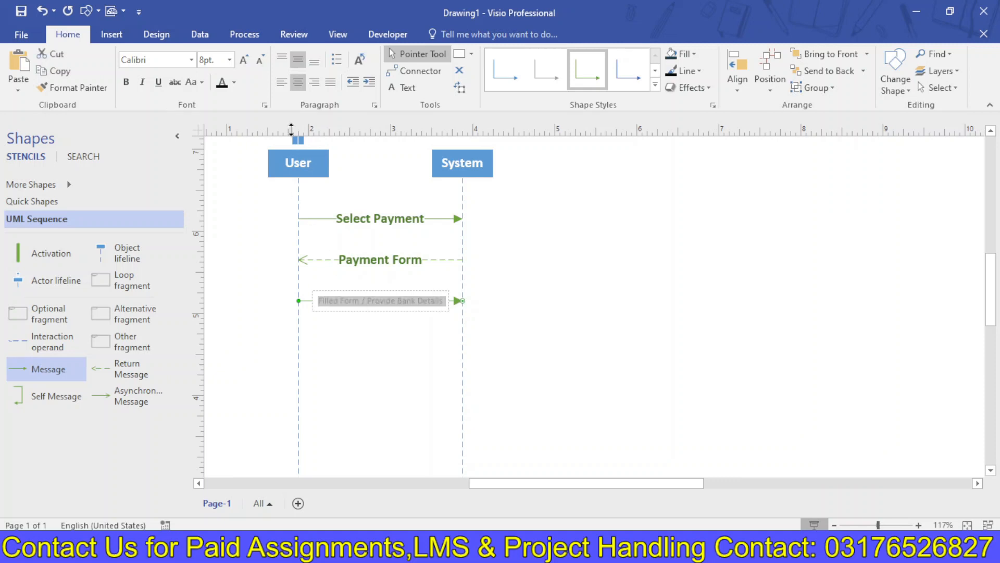
left_click(126, 82)
left_click(243, 60)
left_click(244, 63)
left_click(244, 62)
left_click(244, 63)
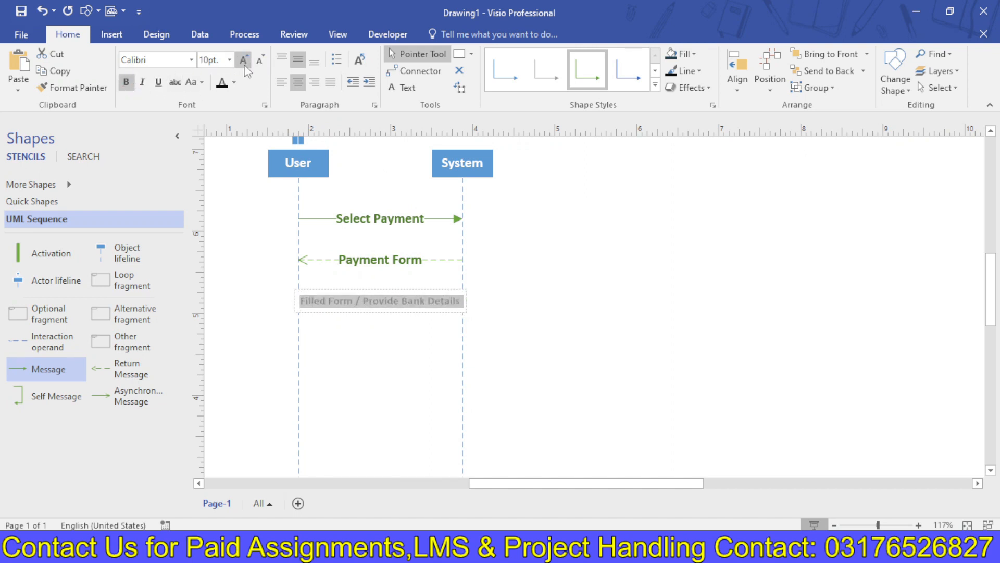
left_click(499, 299)
left_click_drag(456, 168, 509, 168)
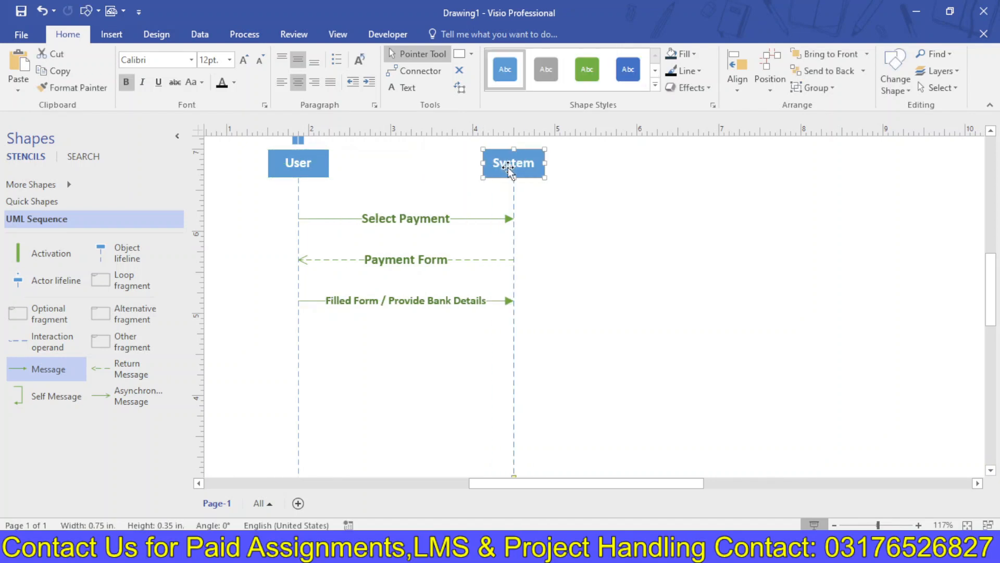
left_click(584, 327)
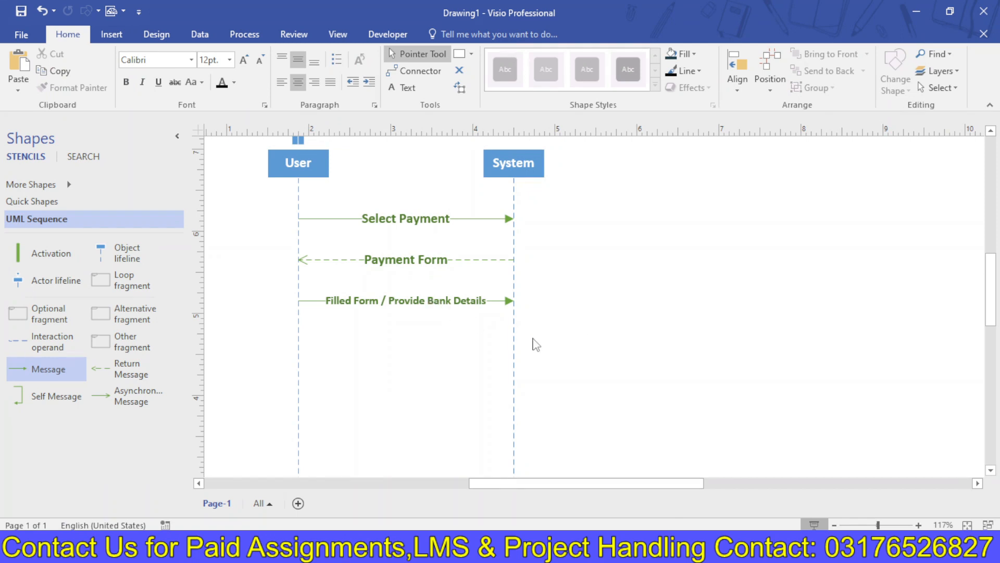
- Check the Notepad notes for where the bank details are sent, and add a "Bank" lifeline beyond System in the Visio drawing
left_click(677, 550)
left_click(347, 271)
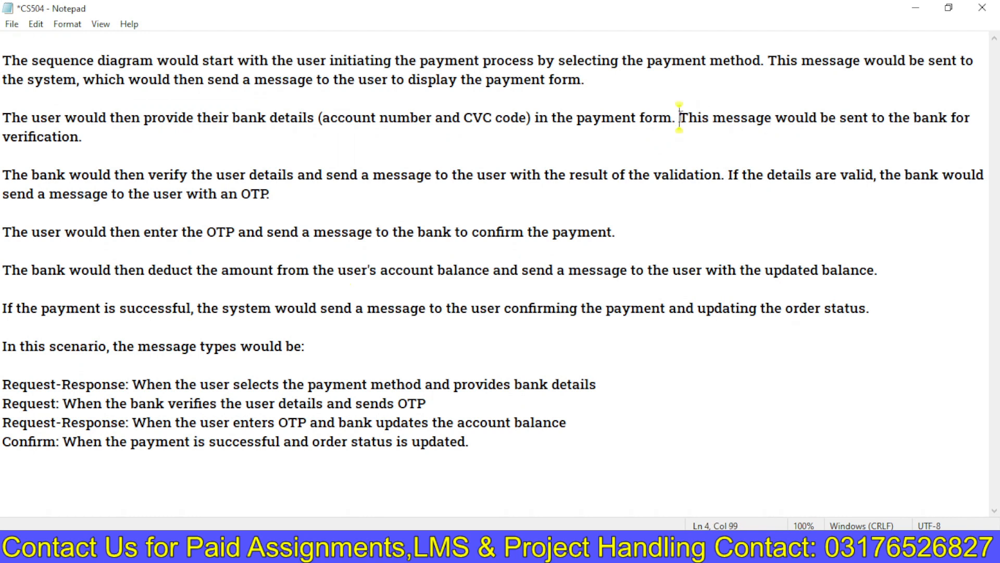
left_click_drag(680, 117, 703, 130)
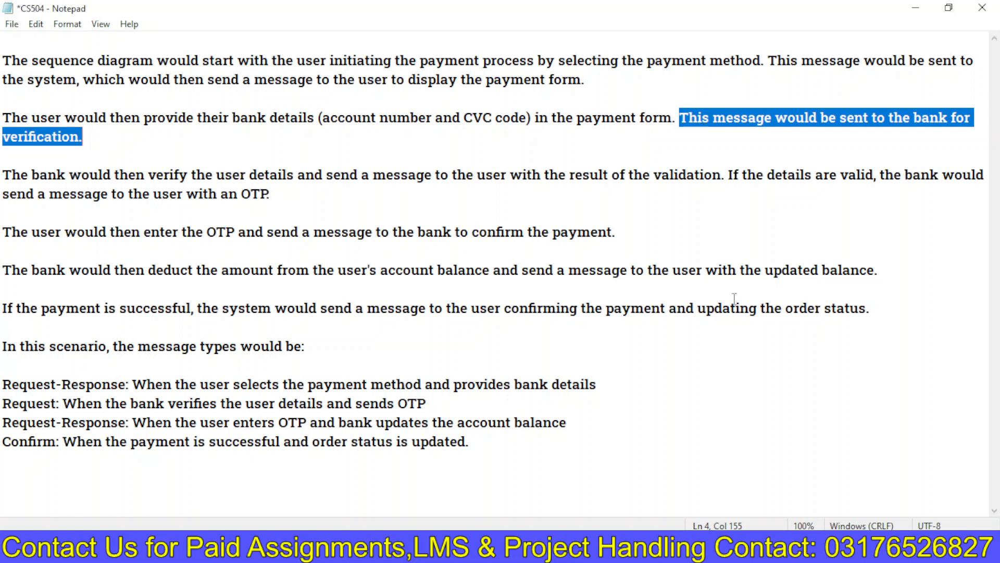
left_click(652, 549)
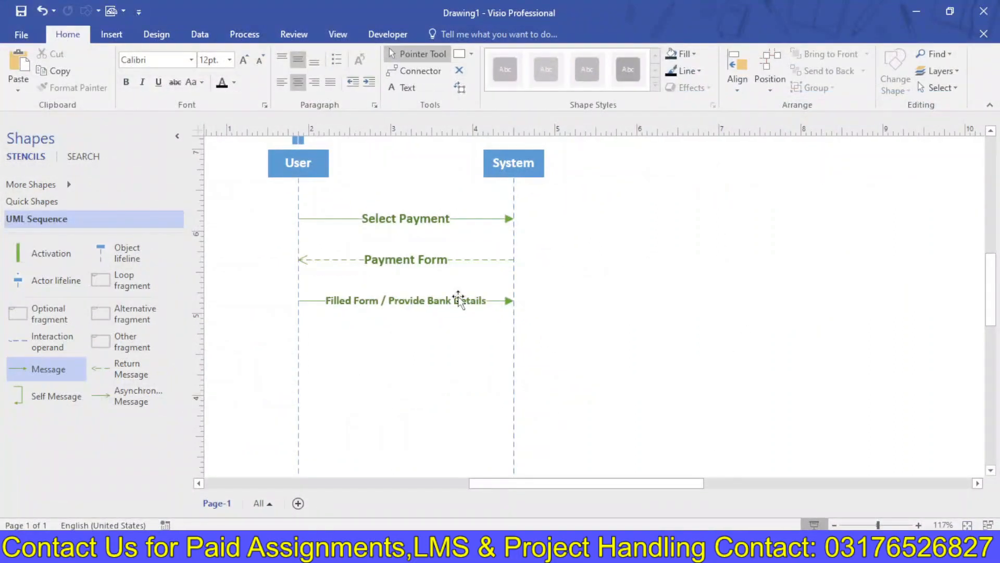
left_click_drag(124, 257, 703, 162)
double_click(704, 162)
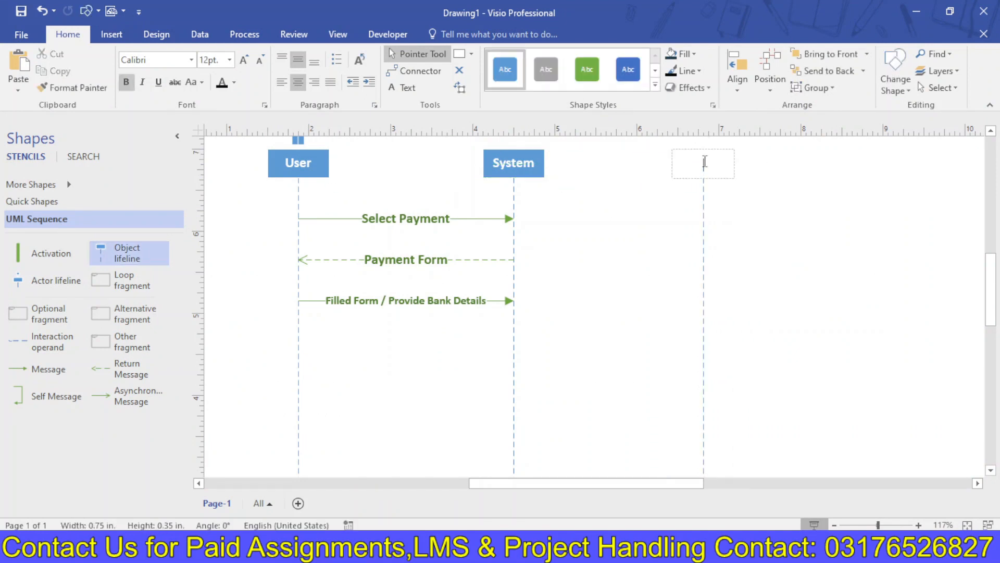
type("Bank")
left_click(548, 335)
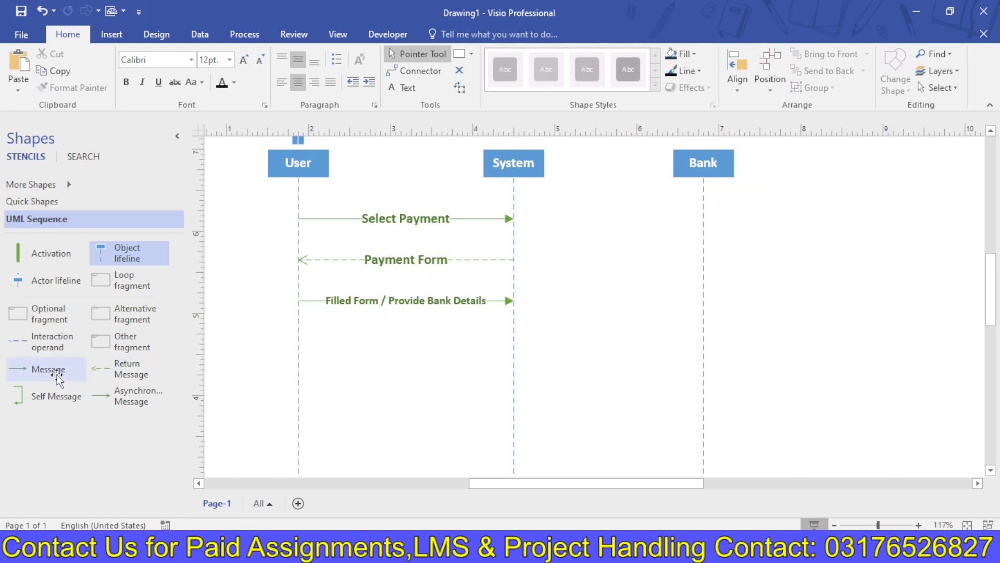
- Add a message from System to Bank below the bank details message and label it "User Details"
left_click_drag(56, 374, 605, 368)
left_click_drag(545, 337, 704, 342)
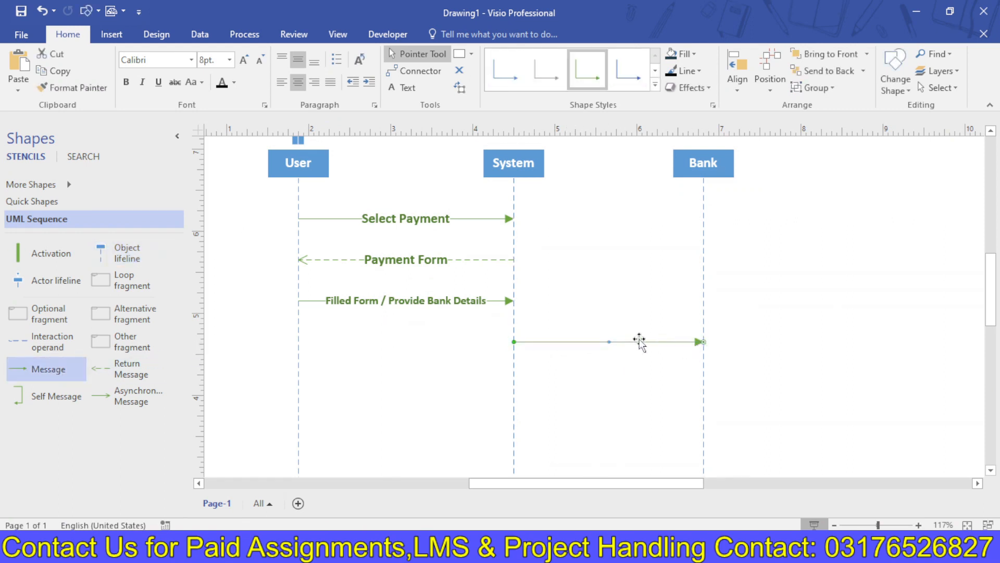
double_click(592, 342)
type("User Details")
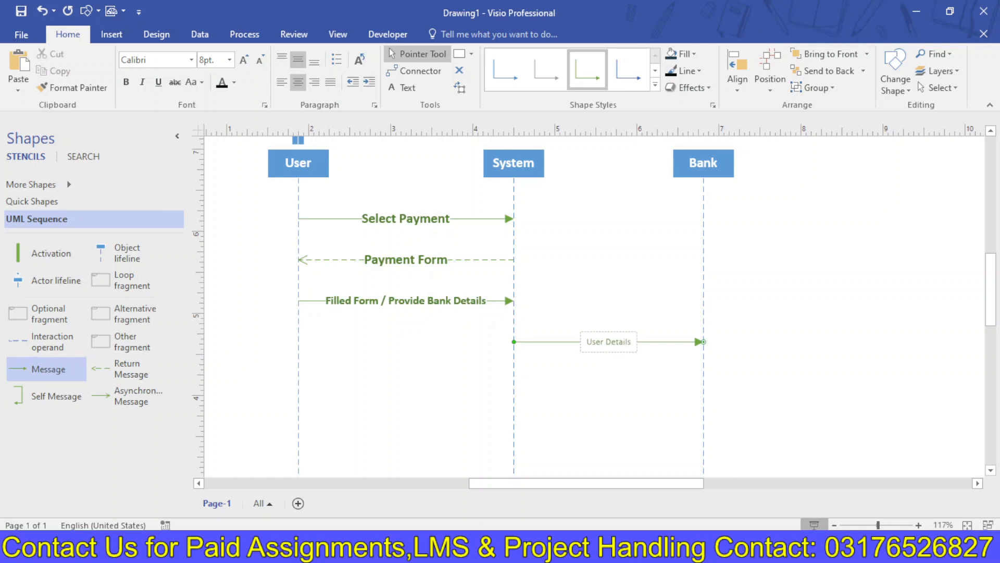
- Format the "User Details" message label as 12 pt bold text
key("ctrl+a")
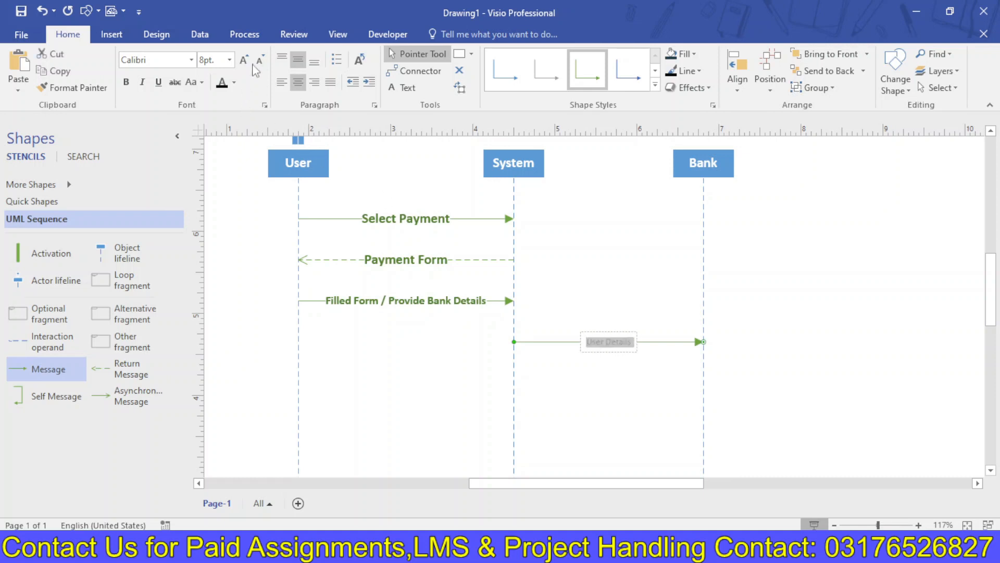
left_click(244, 60)
left_click(244, 59)
left_click(243, 60)
left_click(243, 60)
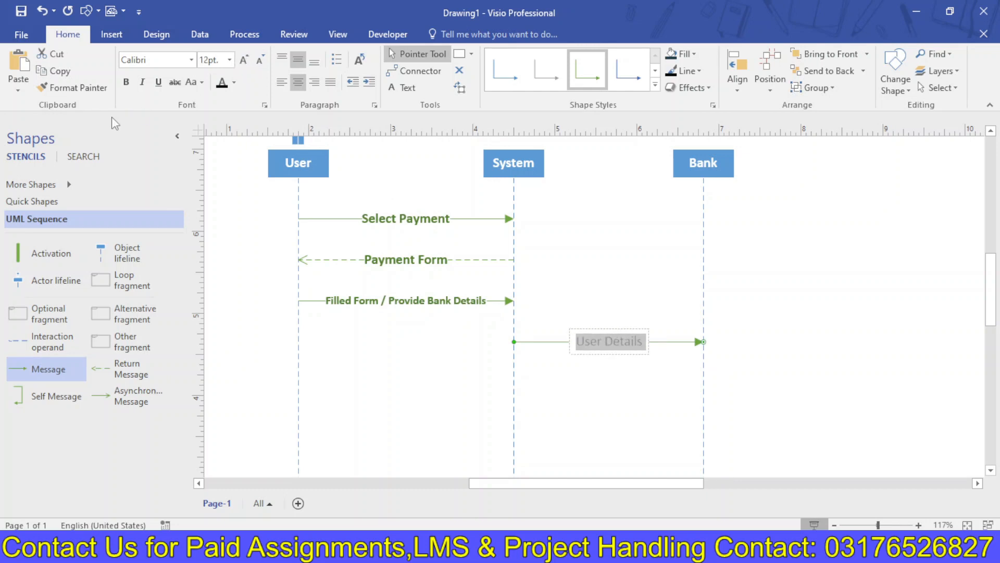
left_click(619, 400)
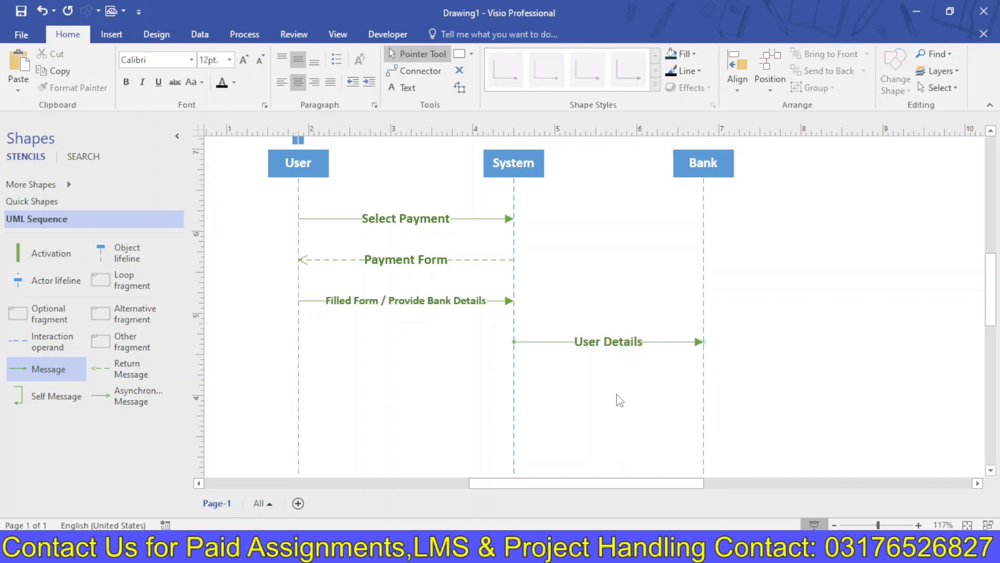
- Check the bank's verification step in the Notepad notes, and add a self message labelled "Verify Details" to the Bank lifeline in Visio
key("alt+Tab")
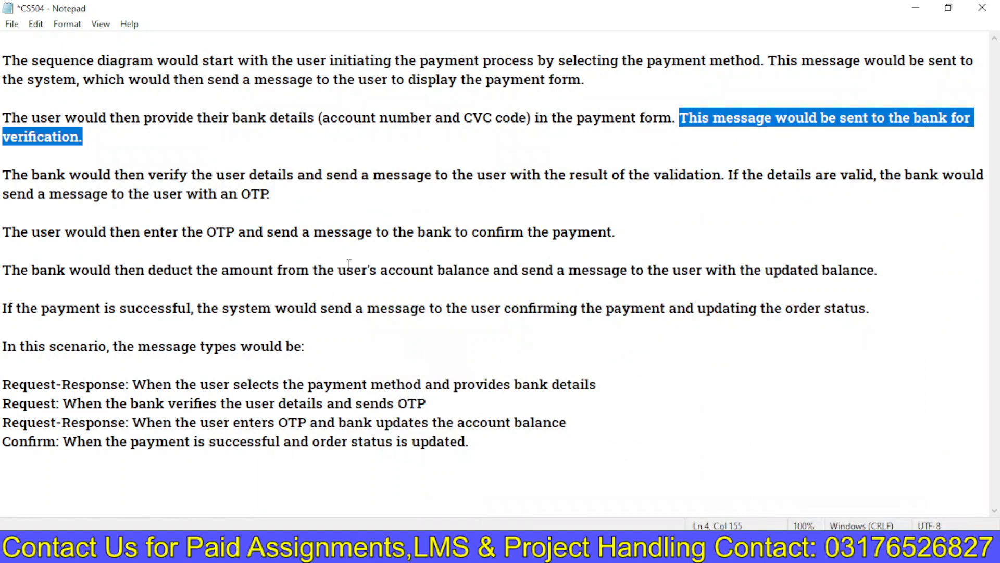
left_click(115, 177)
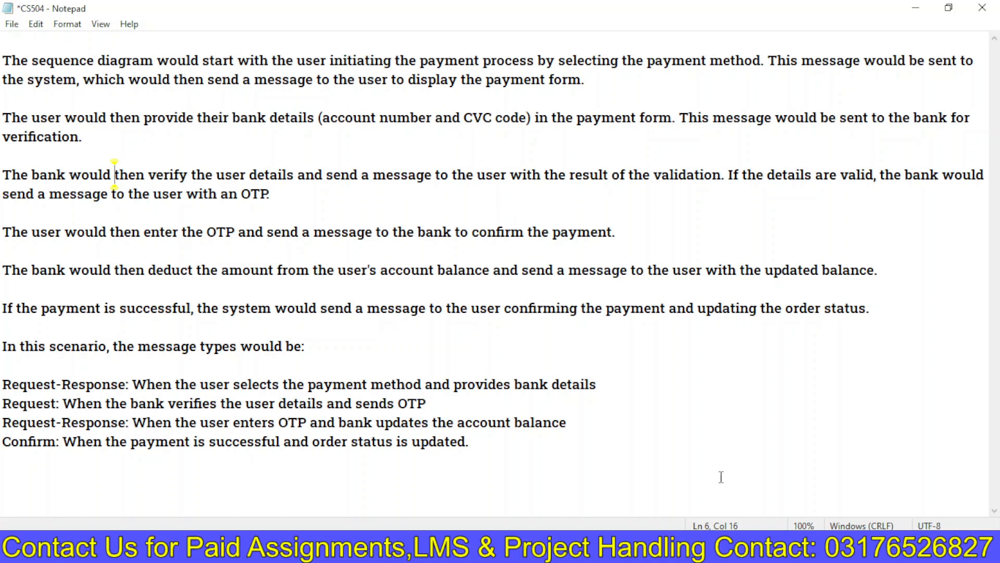
key("alt+Tab")
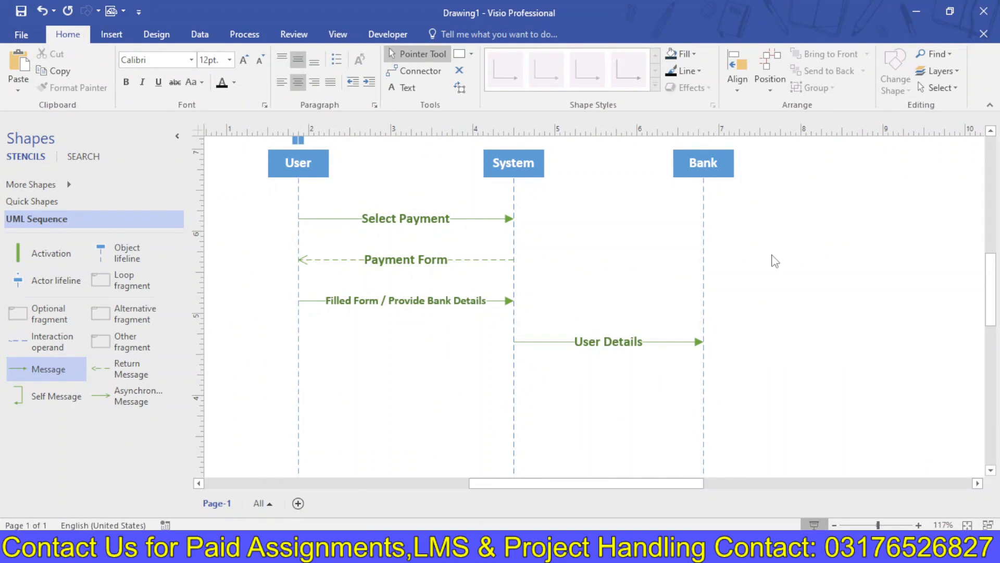
scroll(995, 297, "down", 3)
left_click_drag(48, 396, 718, 305)
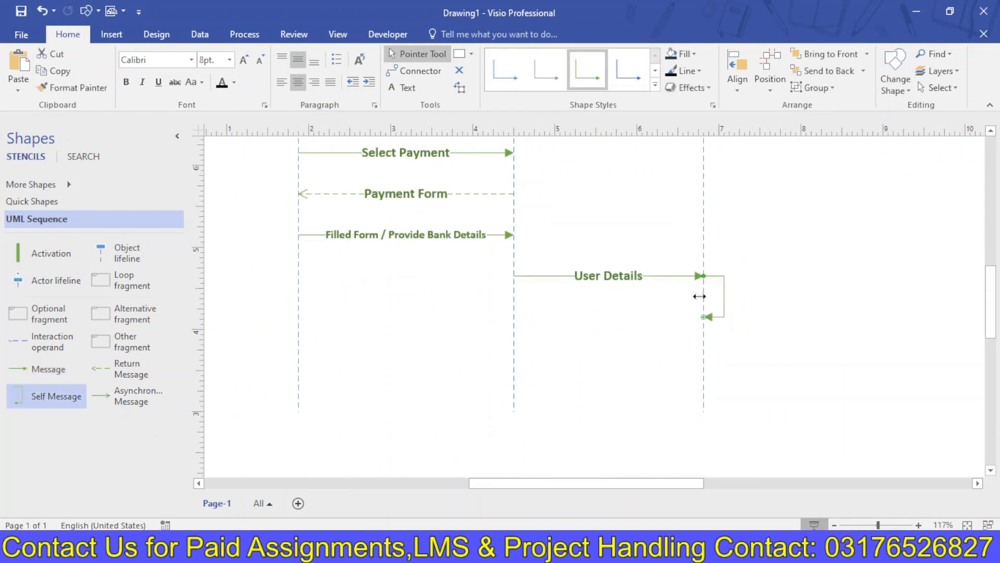
double_click(724, 300)
type("Ch")
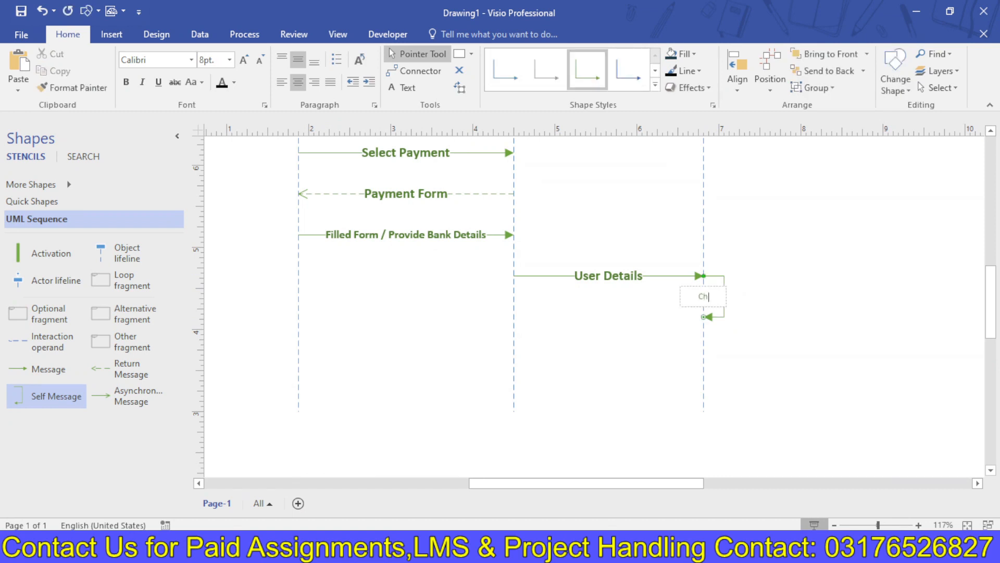
type("Verify Details")
key("BackSpace")
type("ls")
- Format the "Verify Details" self message label as 10 pt bold text
key("ctrl+a")
left_click(243, 61)
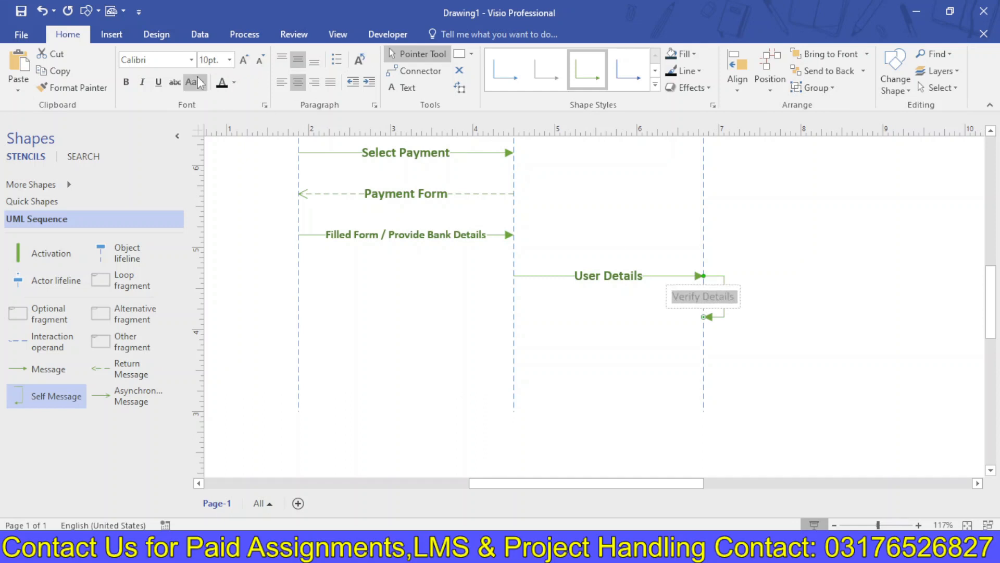
left_click(128, 86)
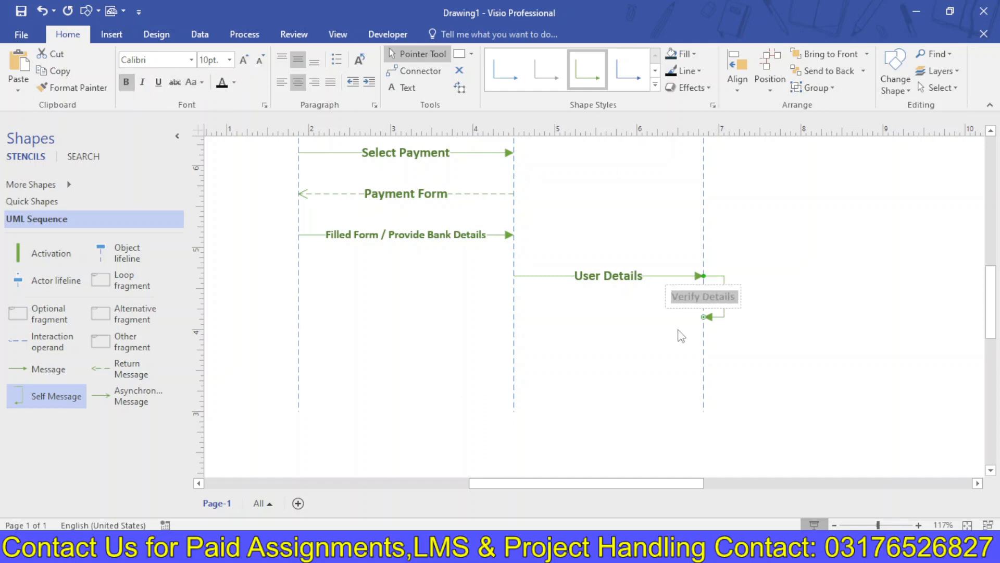
left_click(764, 364)
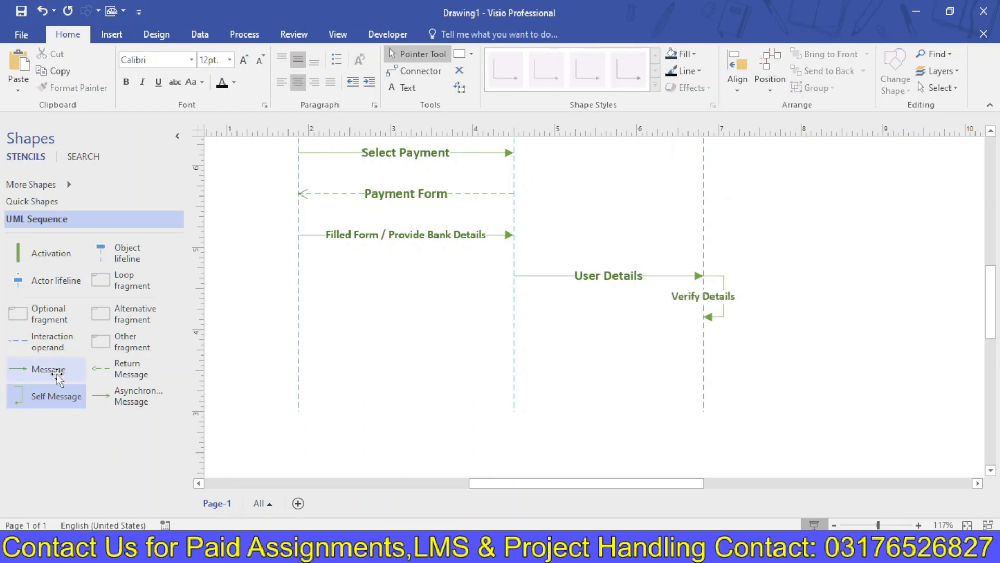
- Add a return message from Bank to User below the self message and label it "OTP"
left_click_drag(115, 374, 299, 358)
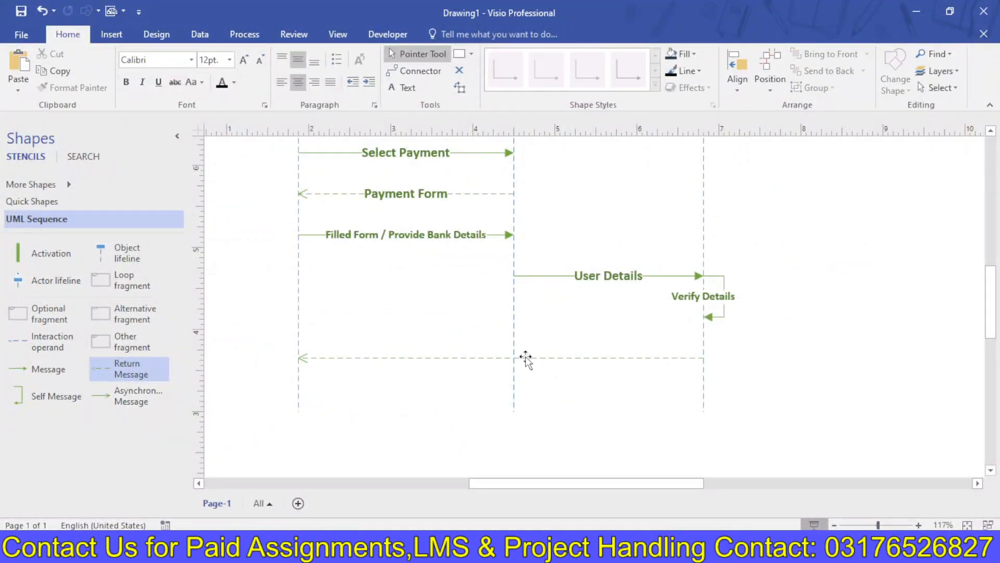
double_click(526, 358)
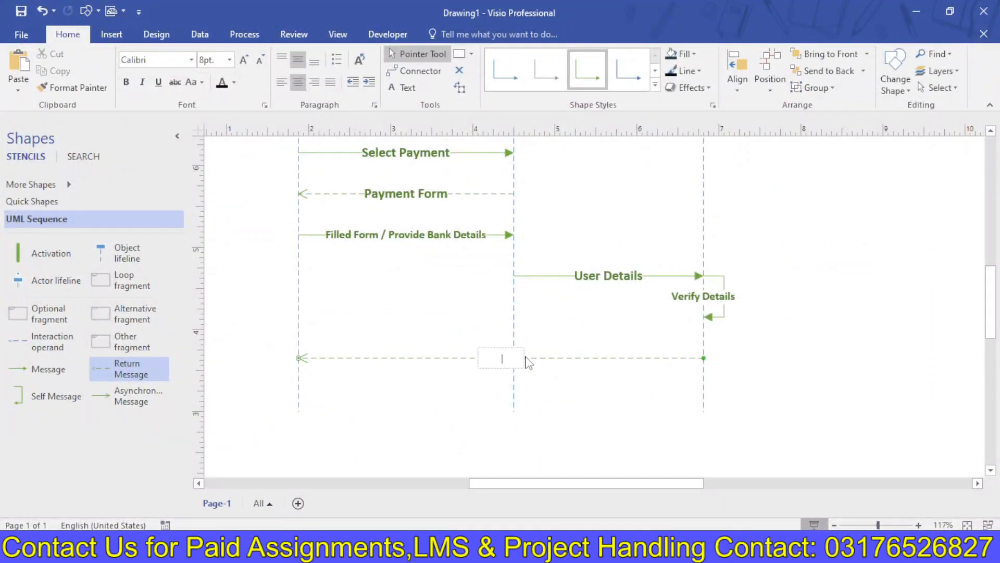
type("OT")
- Format the "OTP" return message label as 14 pt bold text
key("ctrl+a")
left_click(243, 60)
left_click(244, 60)
left_click(243, 60)
left_click(243, 60)
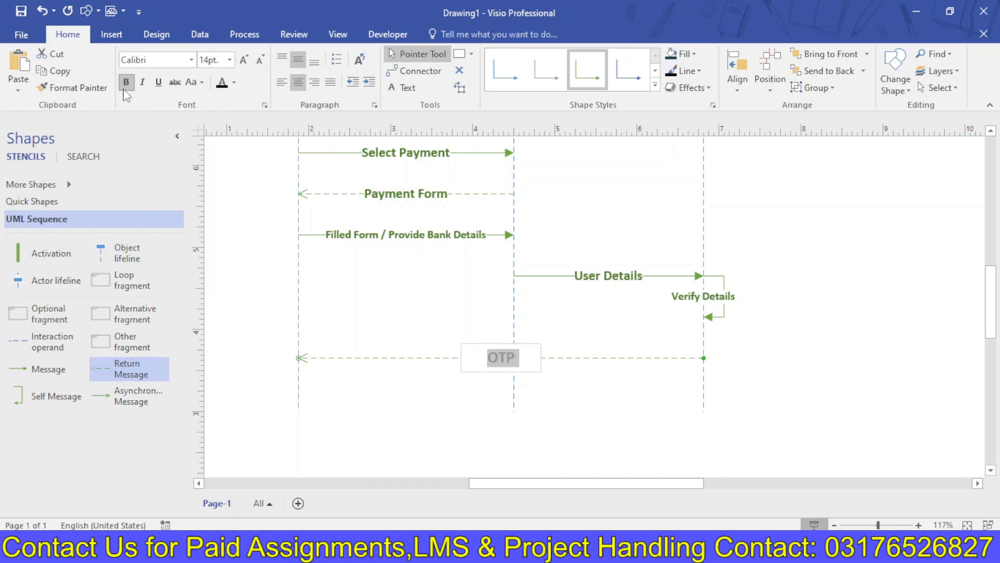
left_click(599, 411)
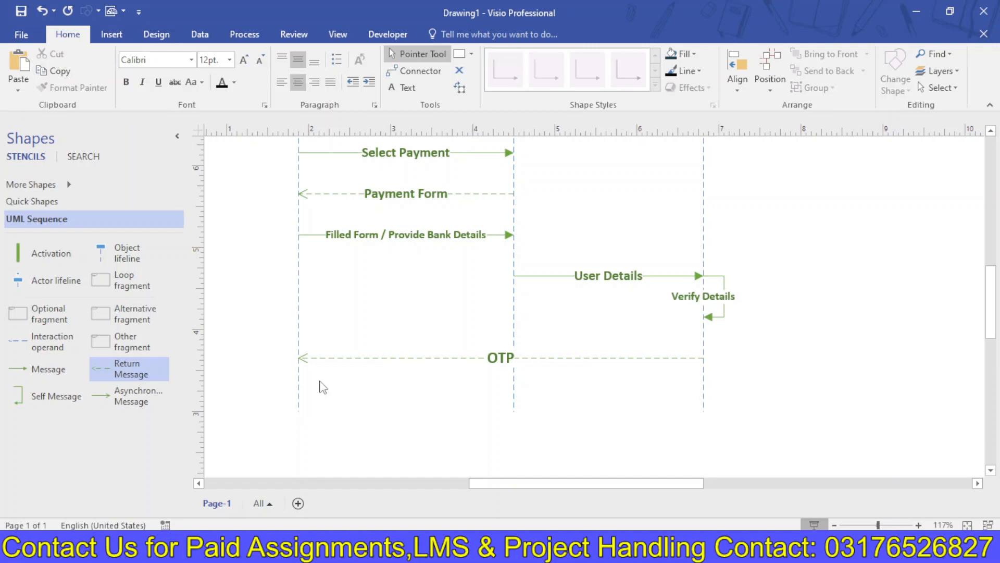
- Add a message from User to Bank below the "OTP" return message and label it "Verify OTP"
left_click_drag(47, 369, 702, 400)
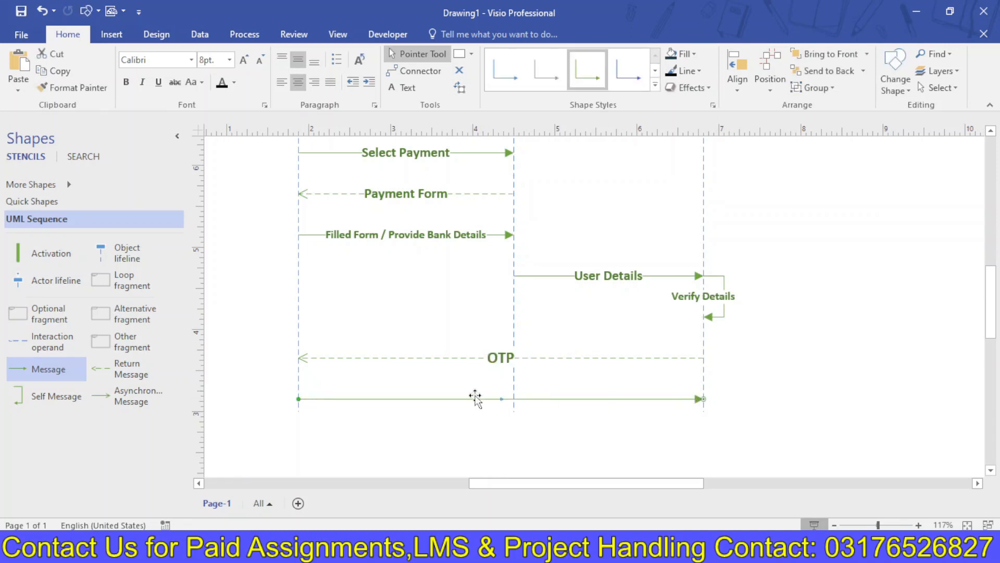
double_click(475, 399)
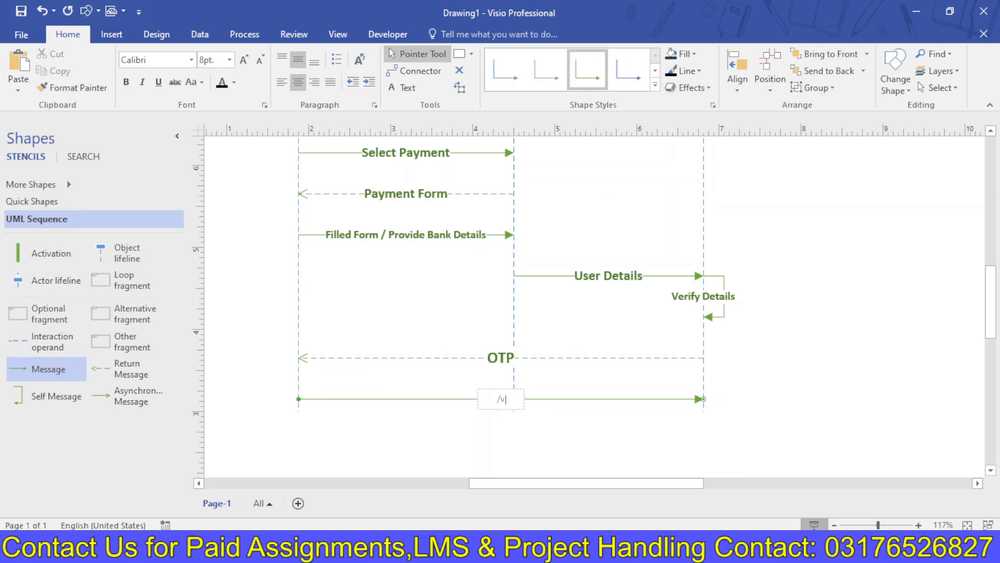
type("Verify OTP")
- Format the "Verify OTP" message label as 12 pt bold text
key("ctrl+a")
left_click(240, 63)
left_click(241, 62)
left_click(241, 63)
left_click(120, 83)
left_click(846, 385)
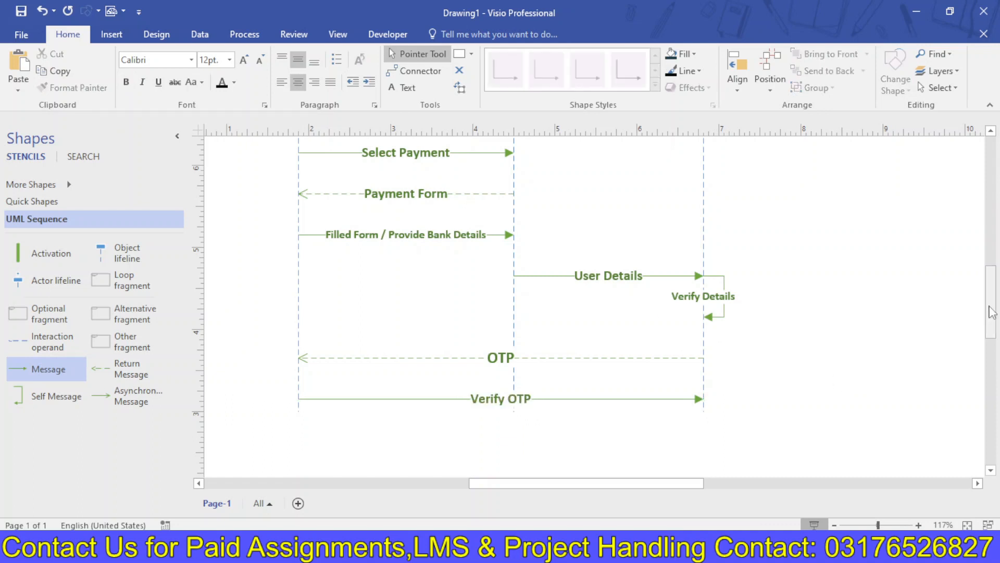
- Extend the User lifeline downward well below the "Verify OTP" message, past the lower page edge
scroll(992, 312, "down", 3)
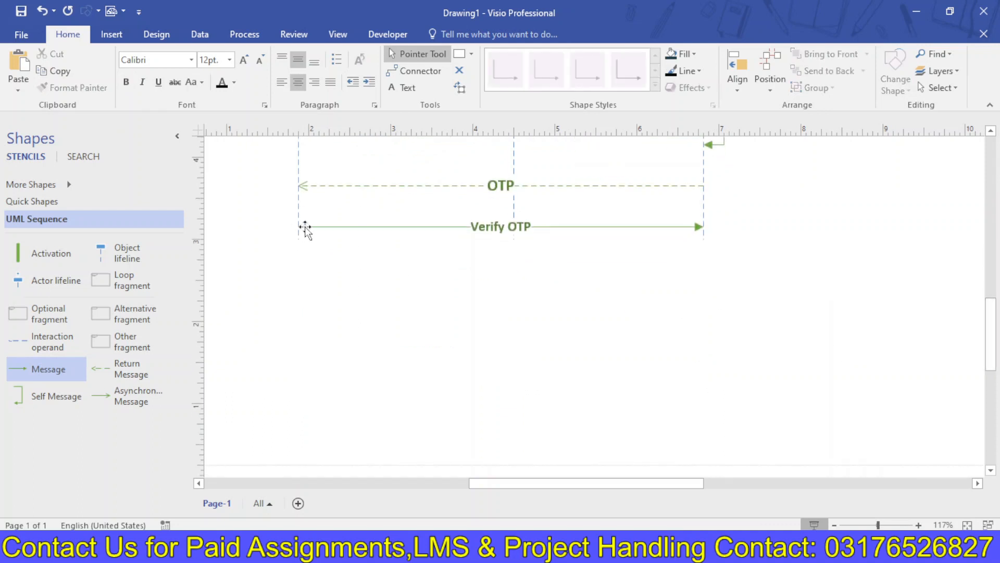
left_click(297, 233)
left_click_drag(297, 238, 300, 420)
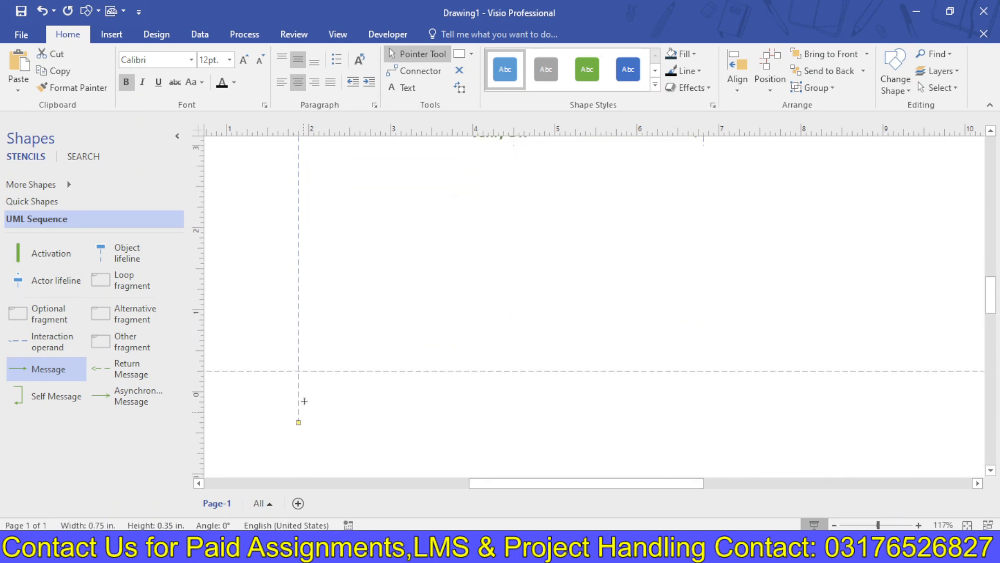
mouse_move(990, 310)
left_mouse_down()
mouse_move(991, 282)
mouse_move(992, 297)
left_mouse_up()
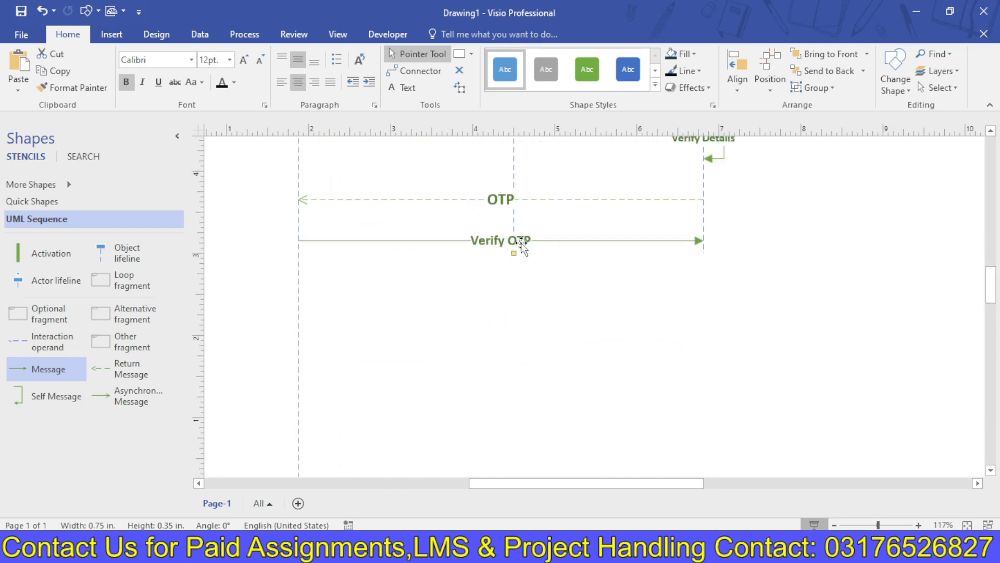
- Extend the System and Bank lifelines downward past the lower page edge to match the User lifeline
left_click_drag(514, 253, 514, 434)
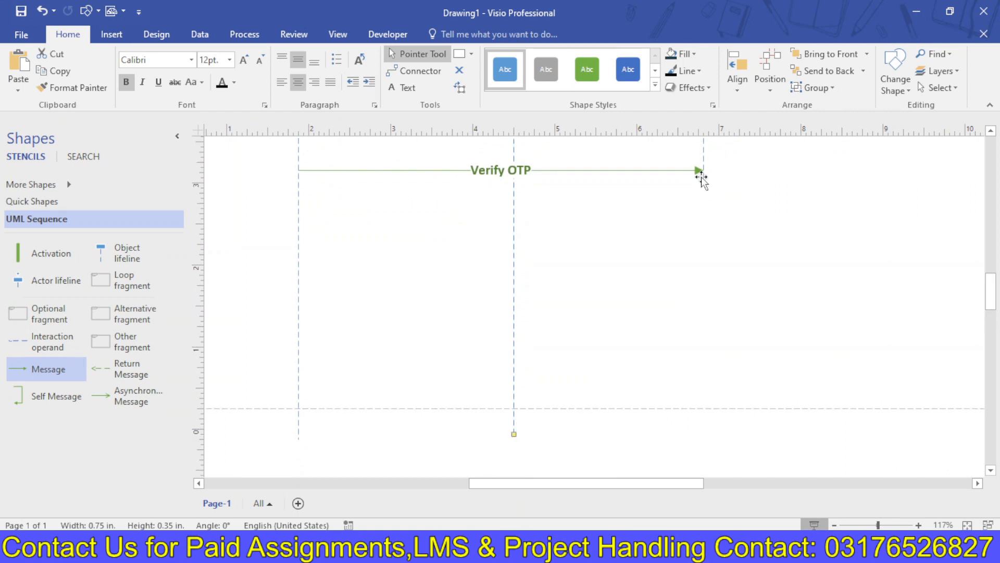
left_click_drag(706, 183, 712, 417)
- Check the OTP and payment steps in the Notepad notes and add a Bank self message labelled "Confirm OTP" below "Verify OTP" in Visio
key("alt+Tab")
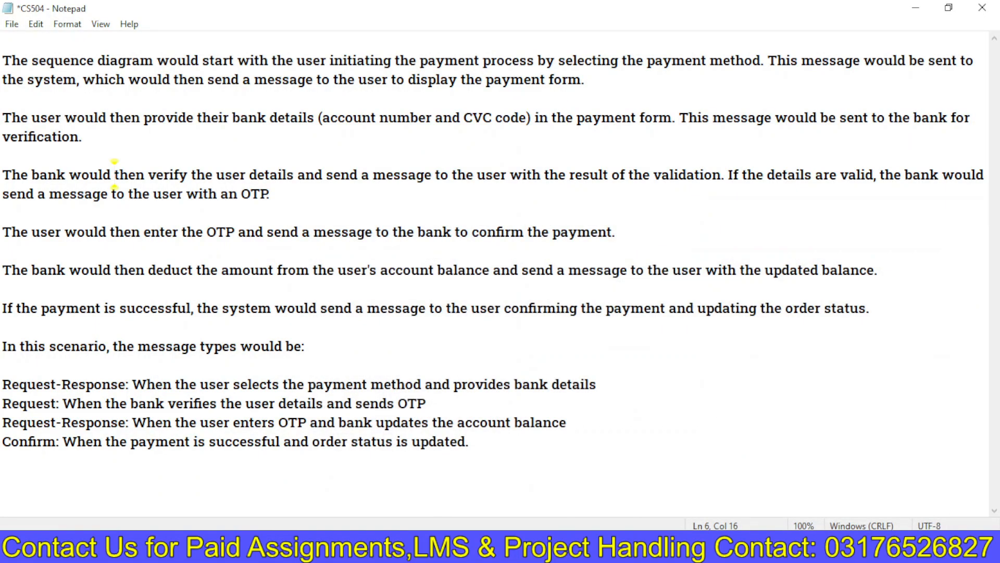
left_click_drag(152, 232, 619, 240)
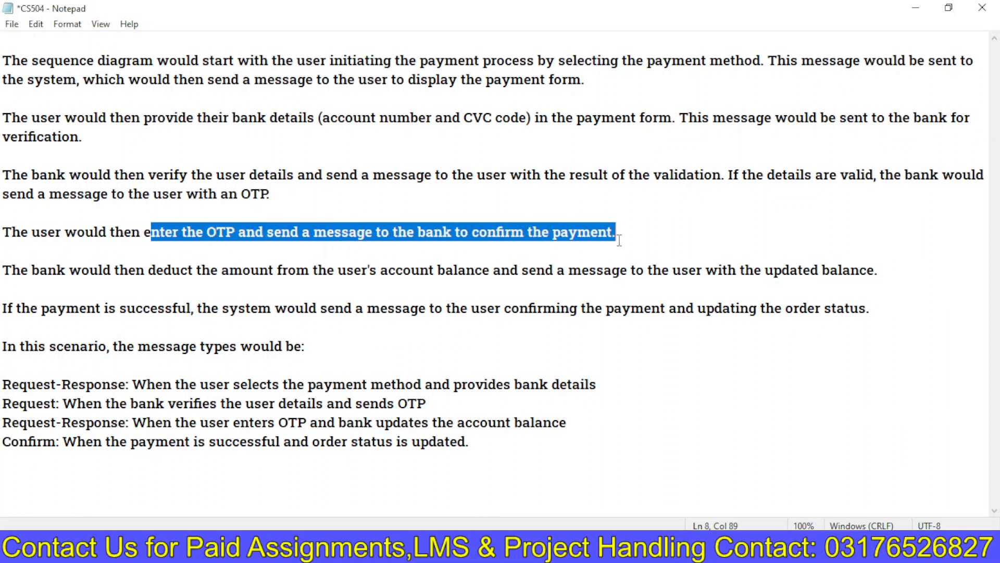
left_click(144, 306)
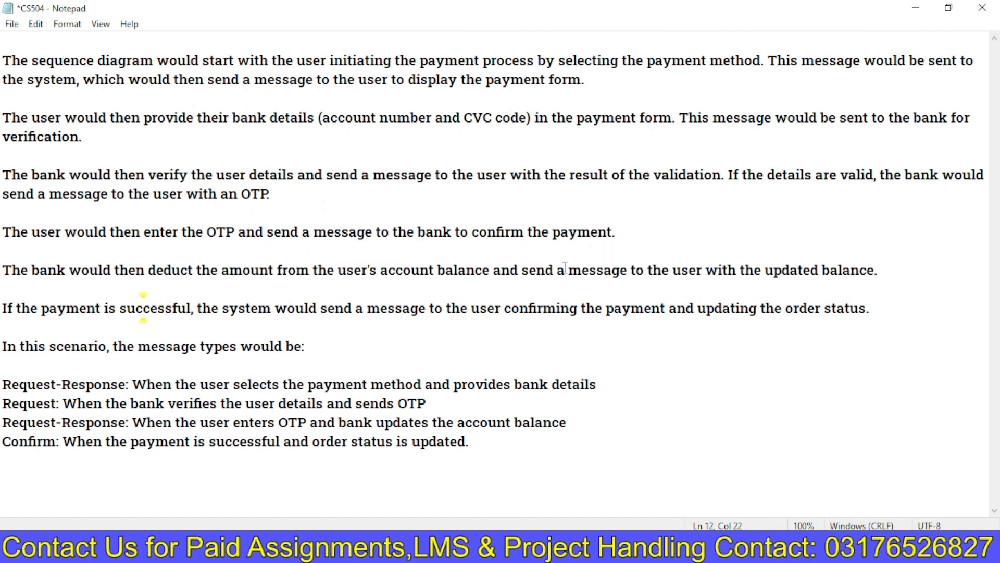
key("alt+Tab")
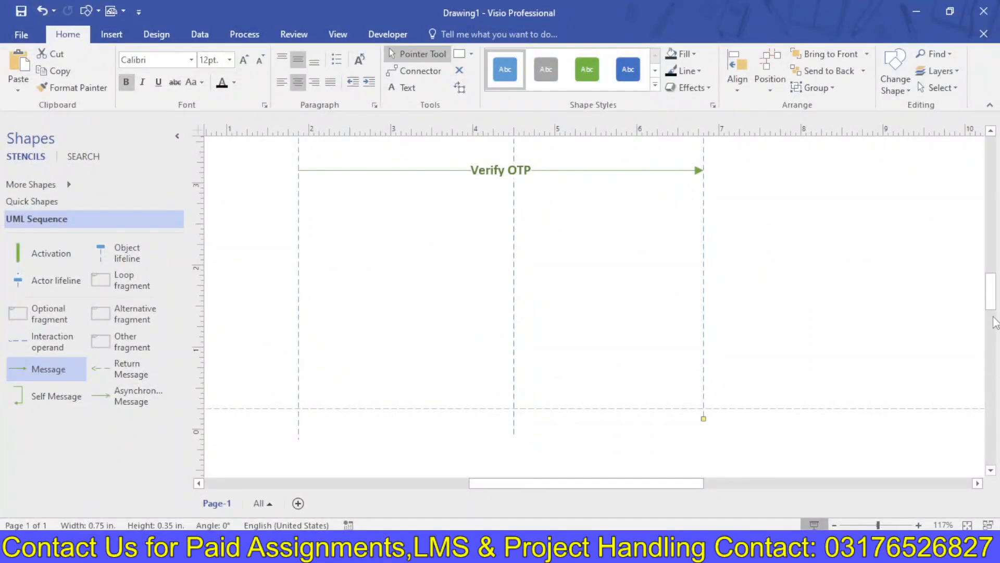
scroll(992, 320, "up", 3)
scroll(974, 297, "down", 1)
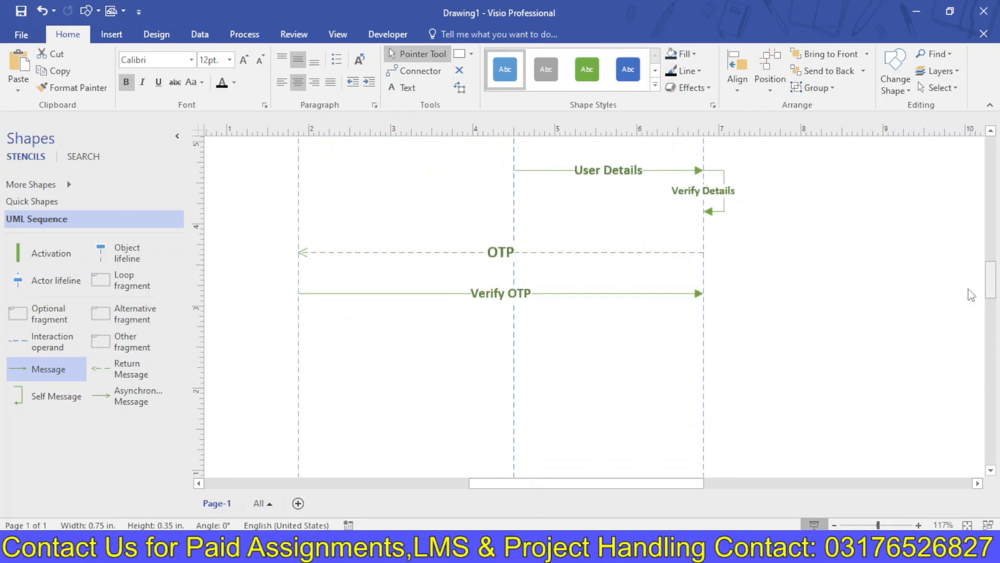
left_click_drag(48, 389, 703, 315)
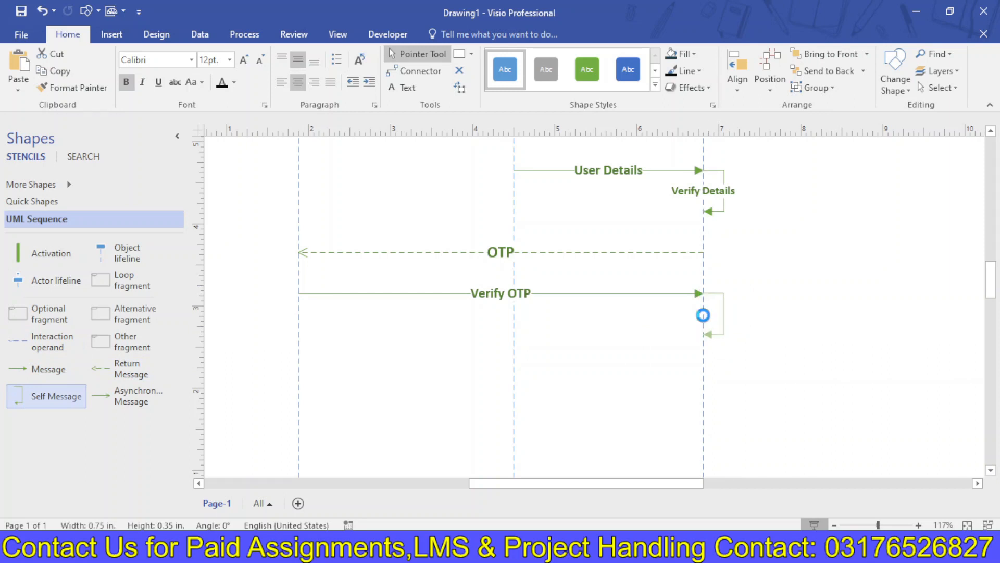
double_click(724, 317)
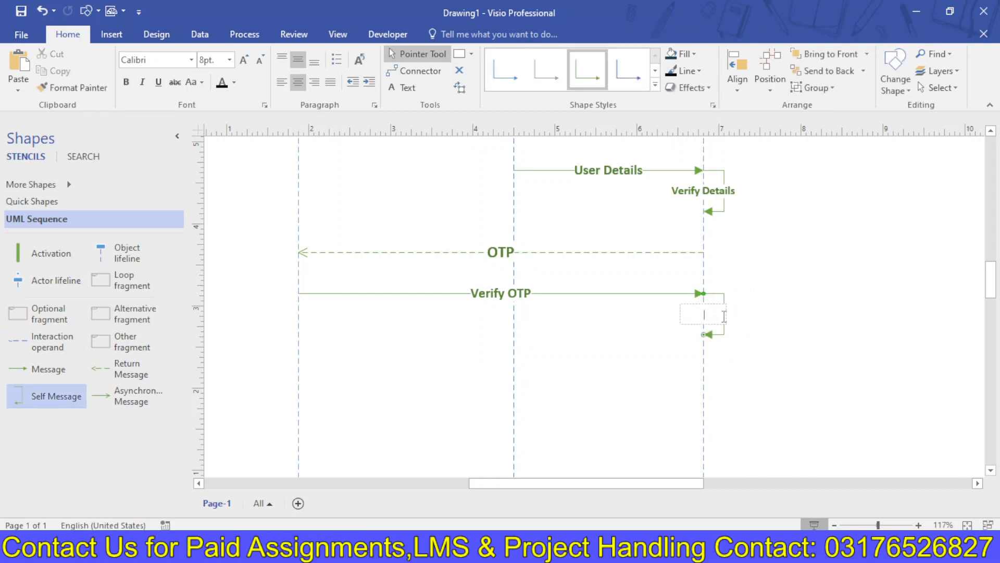
type("Confirm OTP")
- Format the "Confirm OTP" self message label as 10 pt bold text
key("ctrl+a")
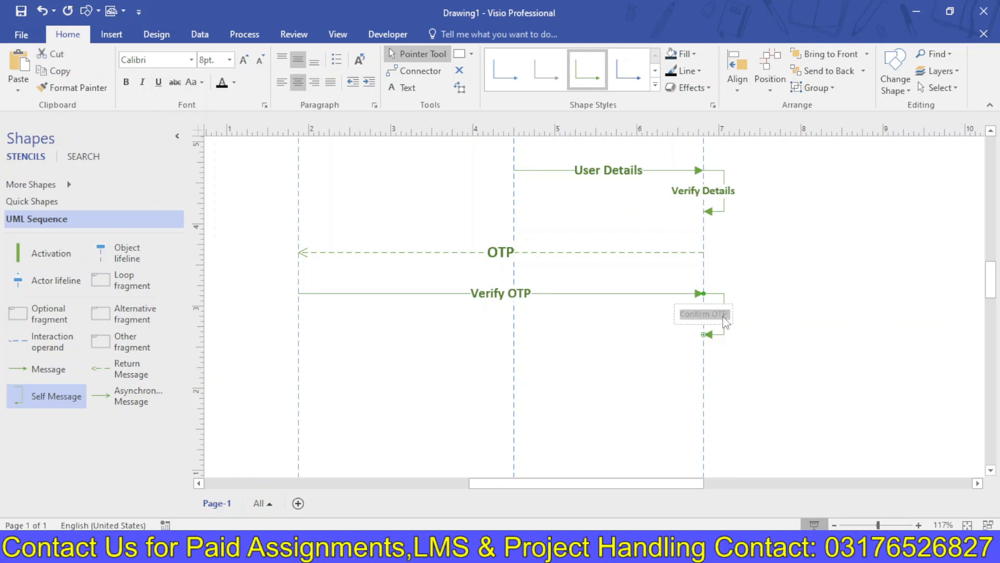
left_click(126, 82)
left_click(243, 59)
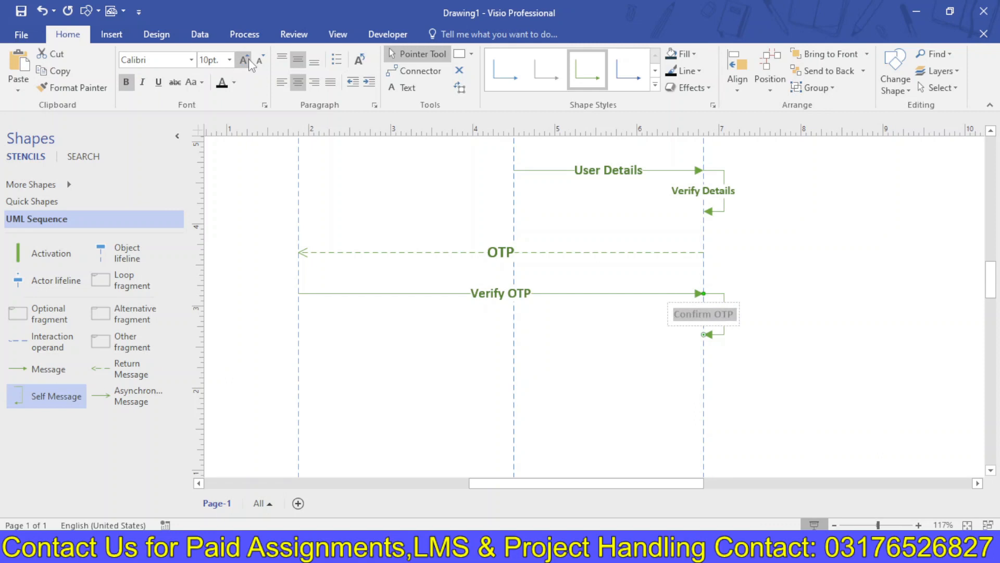
left_click(513, 359)
left_click(616, 375)
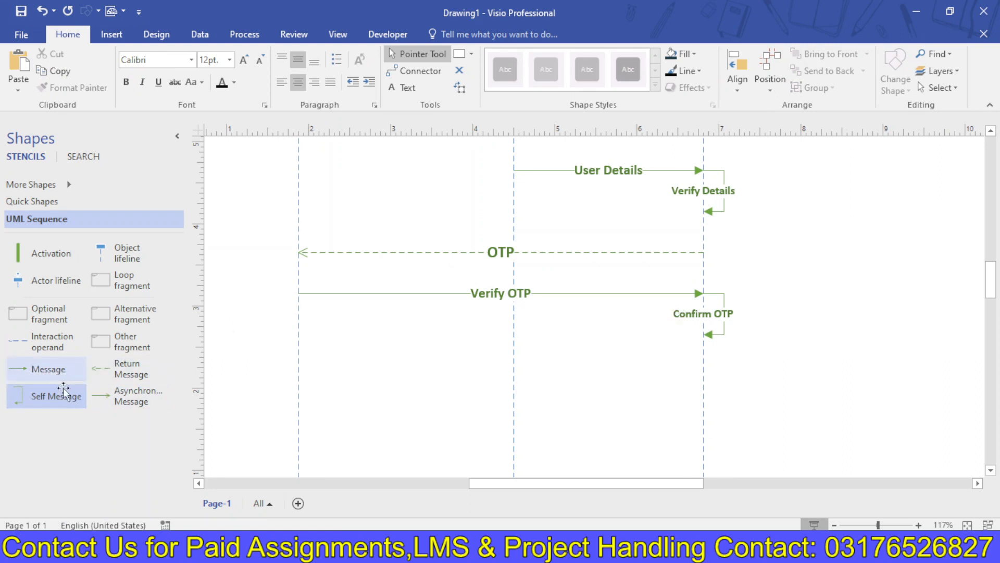
- Add a return message from Bank to User below "Confirm OTP" and label it "Amount is Deducted"
left_click_drag(134, 376, 301, 373)
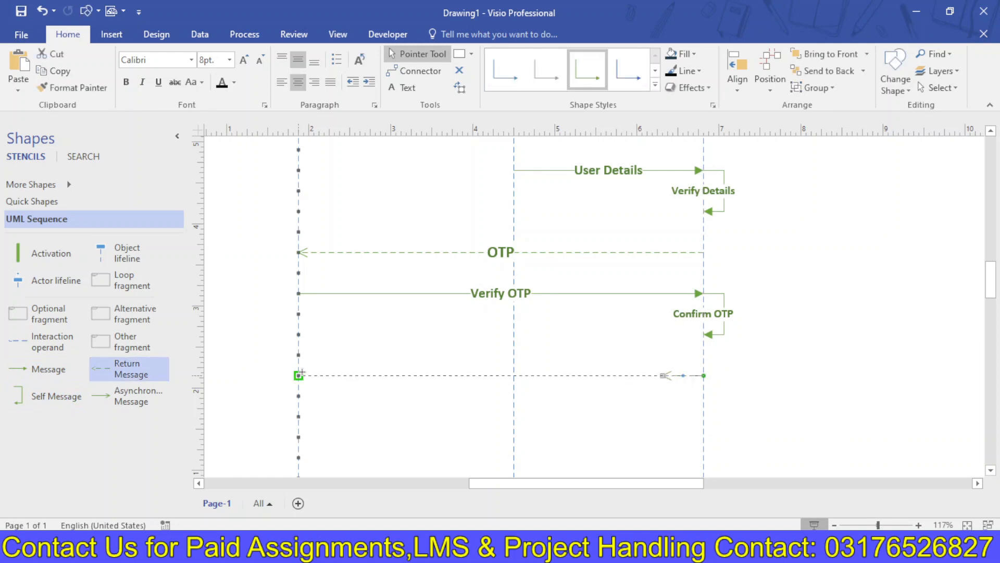
double_click(544, 375)
type("Amoun")
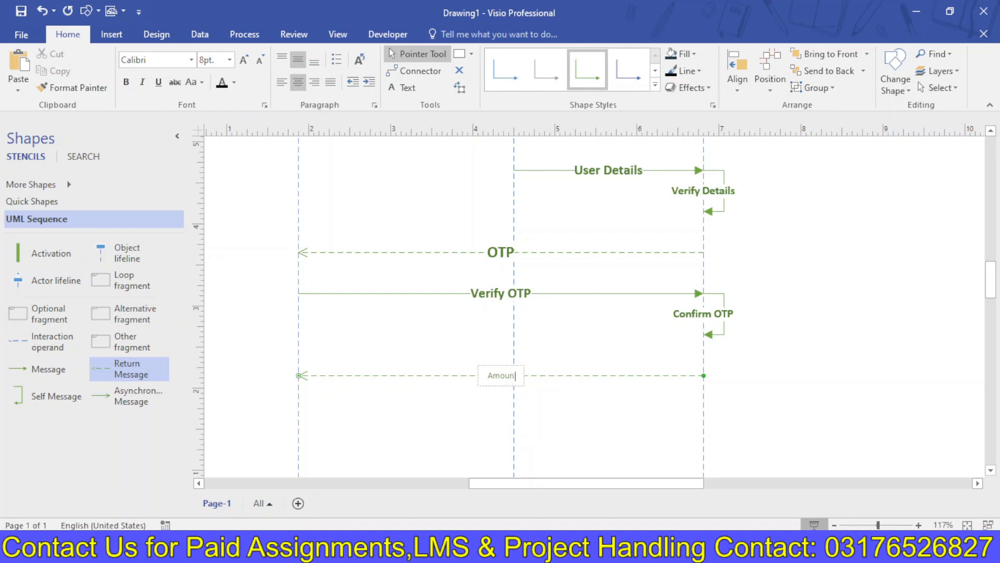
type("is Deducted")
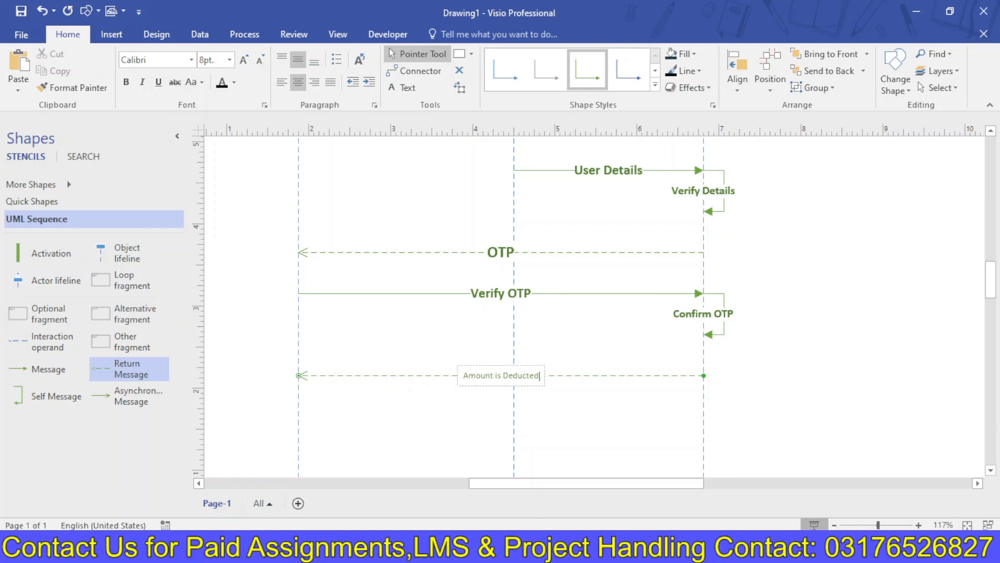
- Format the "Amount is Deducted" return message label as 12 pt bold text
key("ctrl+a")
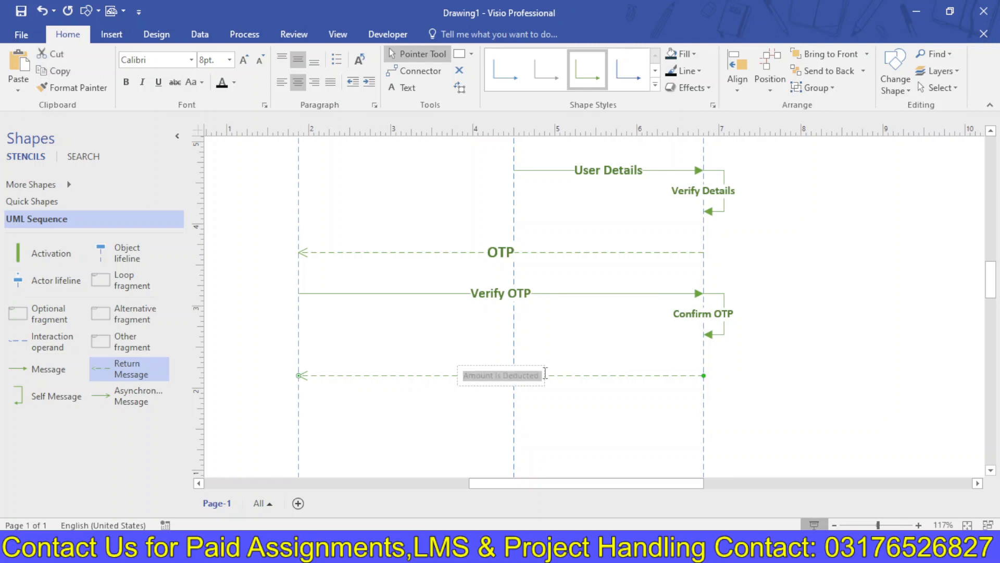
left_click(244, 60)
left_click(244, 60)
left_click(244, 60)
left_click(243, 60)
left_click(126, 82)
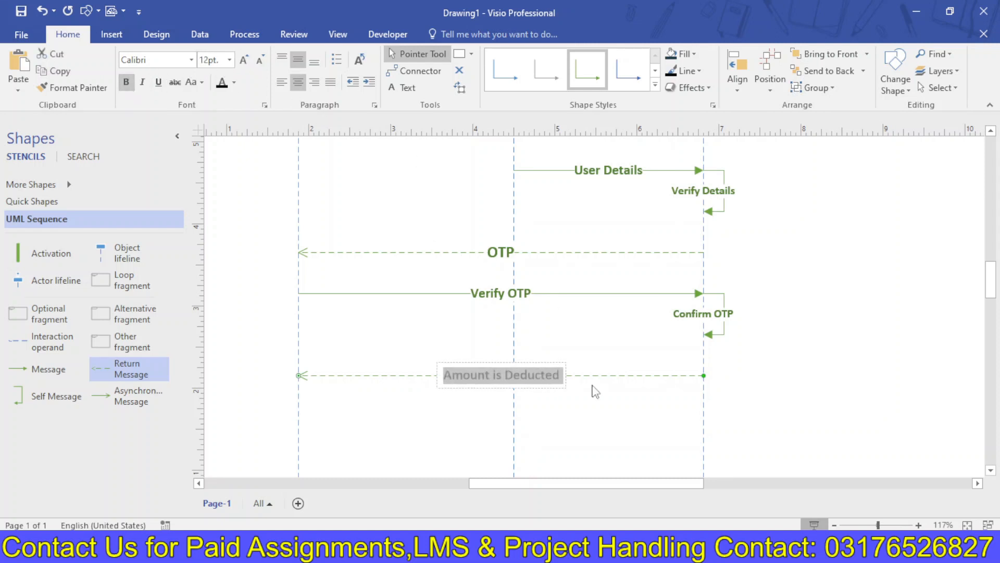
left_click(607, 418)
- Recheck the Notepad notes and extend the User, System and Bank lifelines in Visio well below the lower page edge
key("alt+Tab")
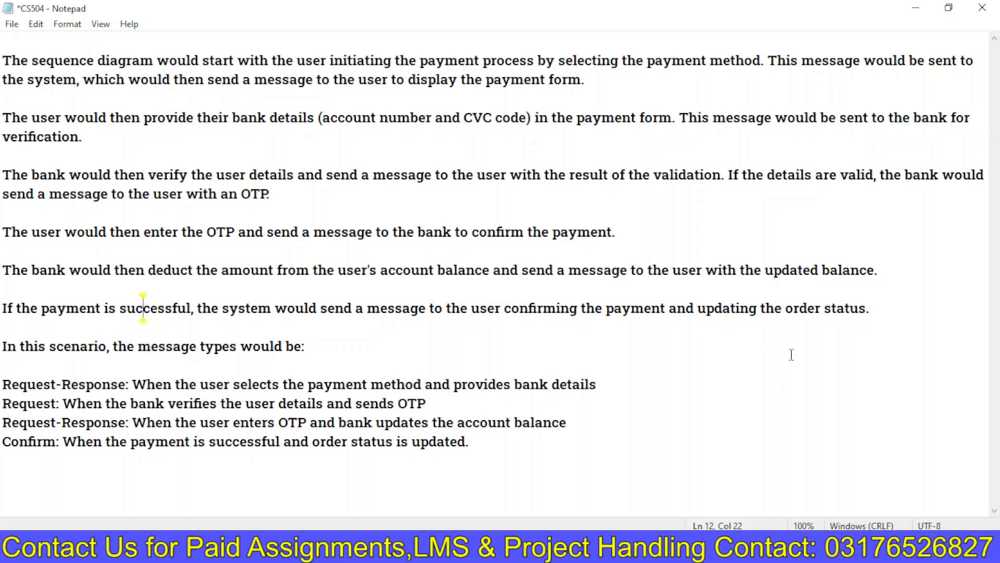
key("alt+Tab")
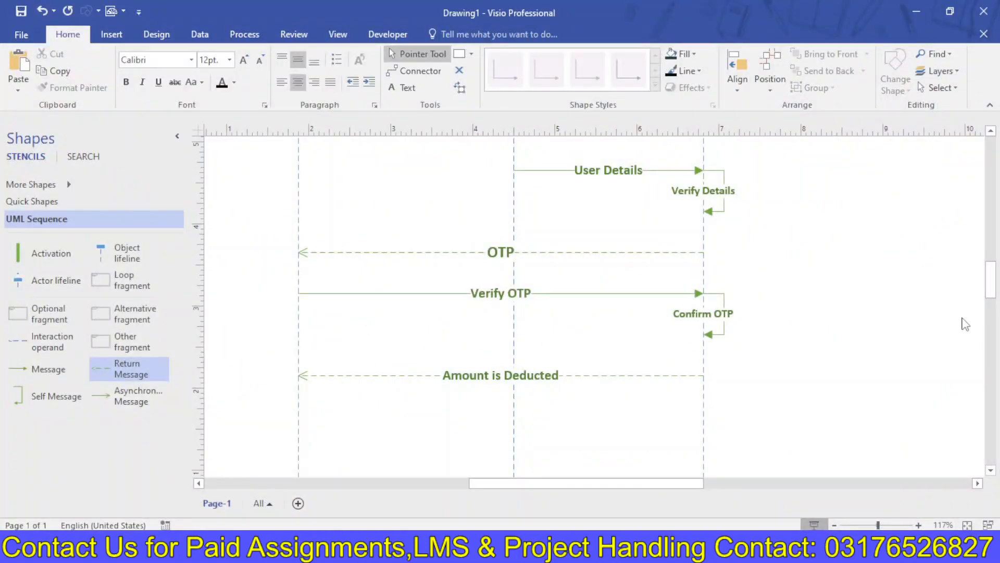
left_click_drag(988, 292, 991, 308)
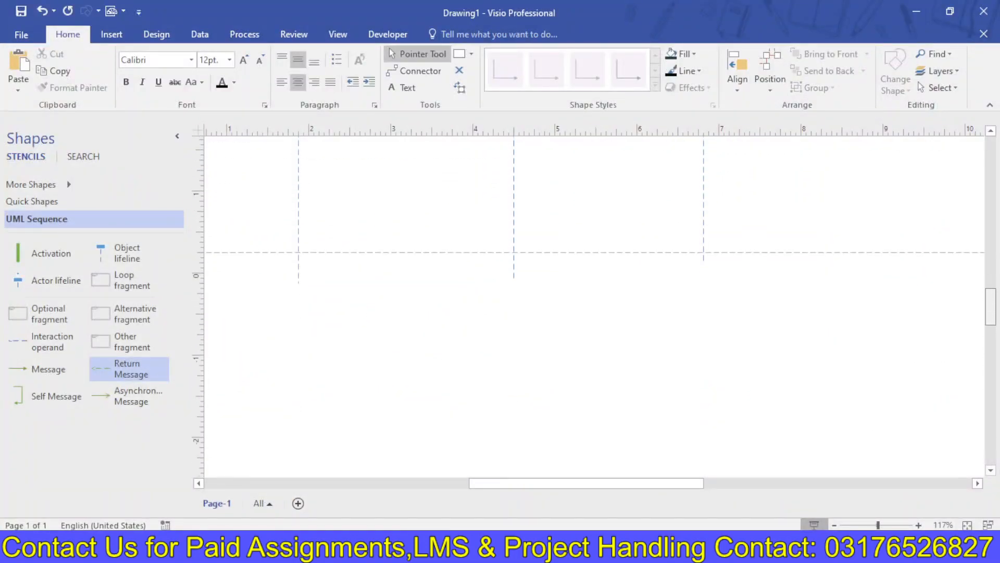
left_click(298, 287)
left_click_drag(297, 458, 298, 456)
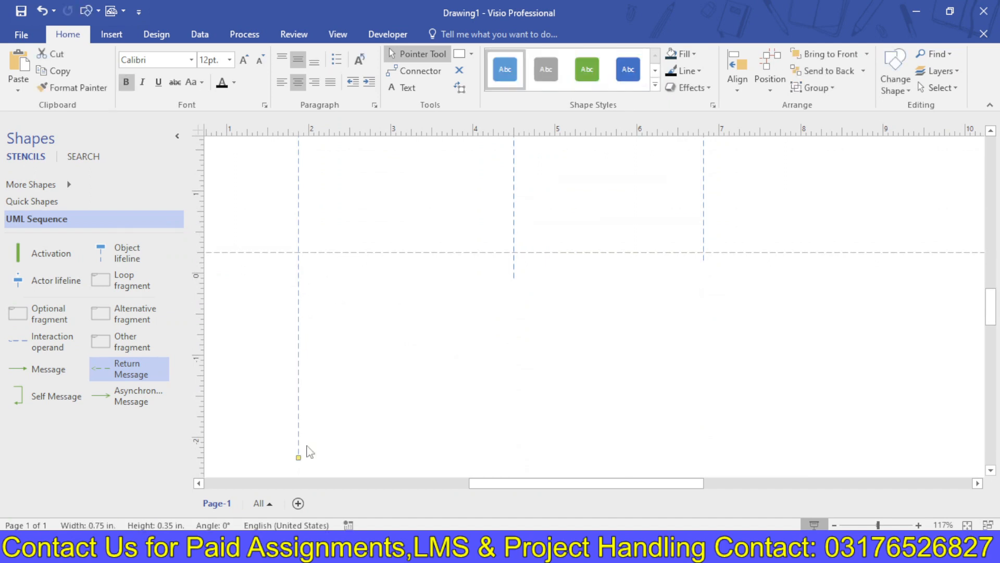
left_click(513, 275)
left_click_drag(515, 280, 514, 432)
left_click_drag(703, 262, 704, 404)
- Move the "Amount is Deducted" return message down to just below the lower page margin line
left_click_drag(991, 322, 995, 300)
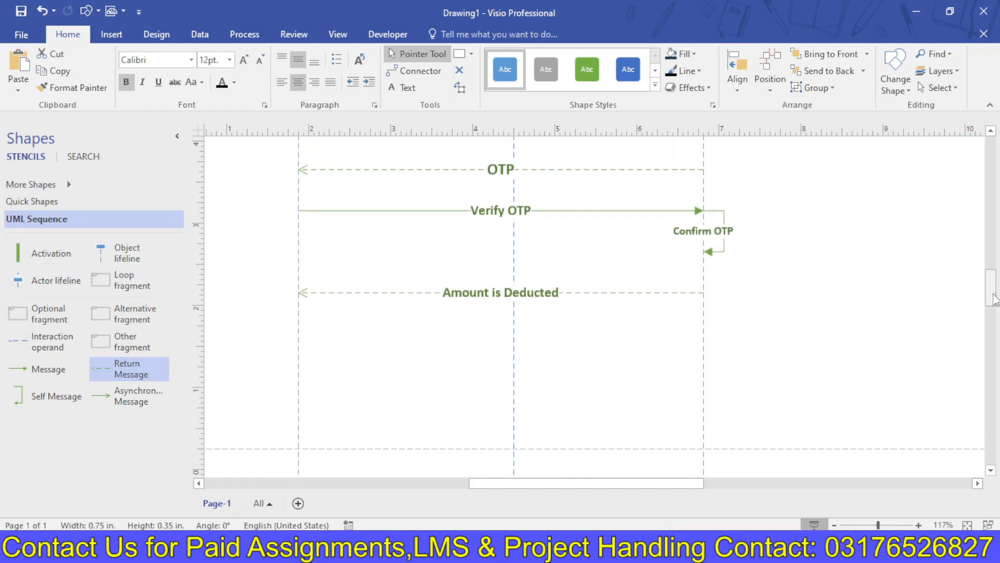
left_click(592, 292)
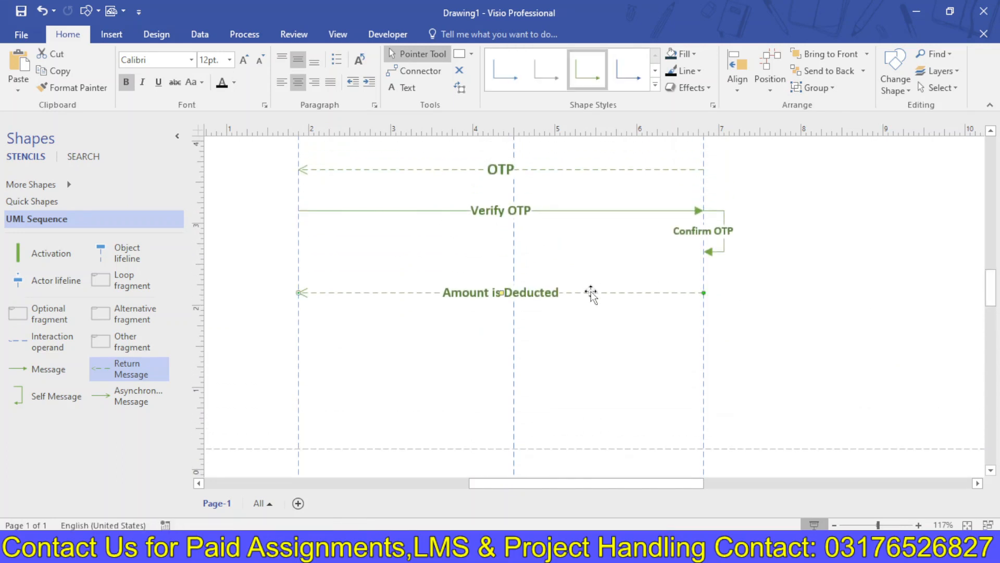
left_click_drag(592, 293, 586, 456)
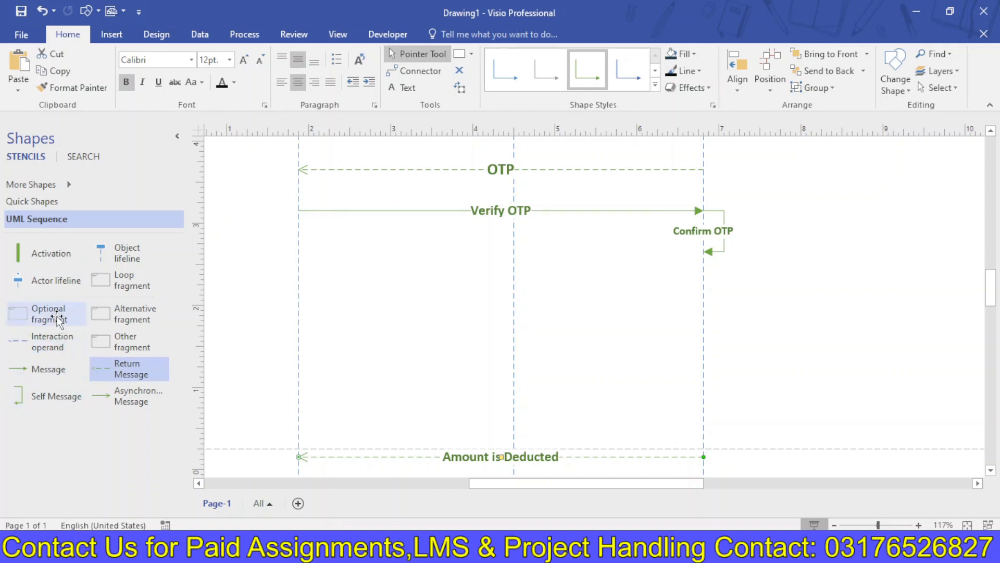
- Insert an alternative fragment below the "Confirm OTP" self message and enlarge it to about 9.1 in wide
left_click_drag(130, 314, 408, 332)
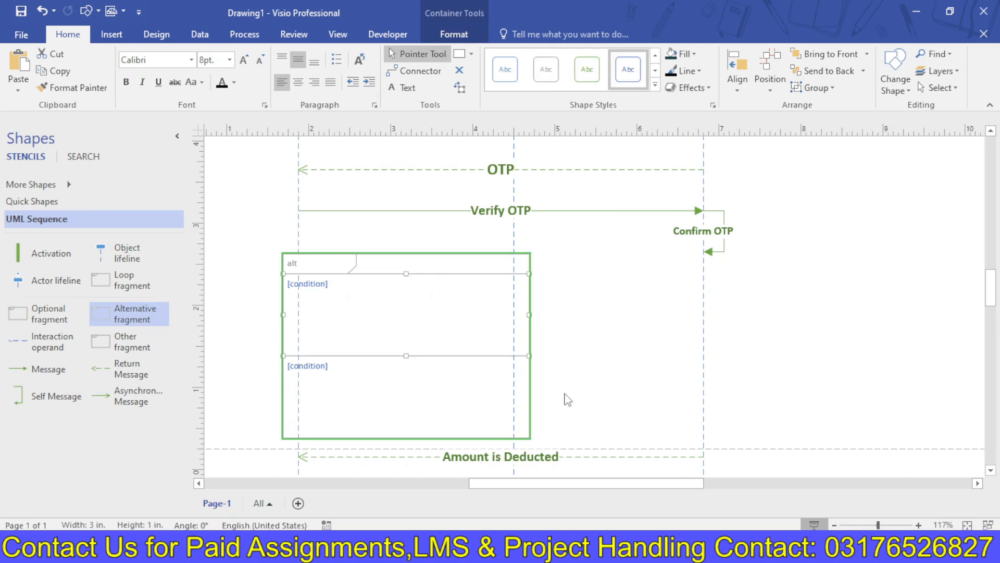
left_click_drag(529, 356, 784, 346)
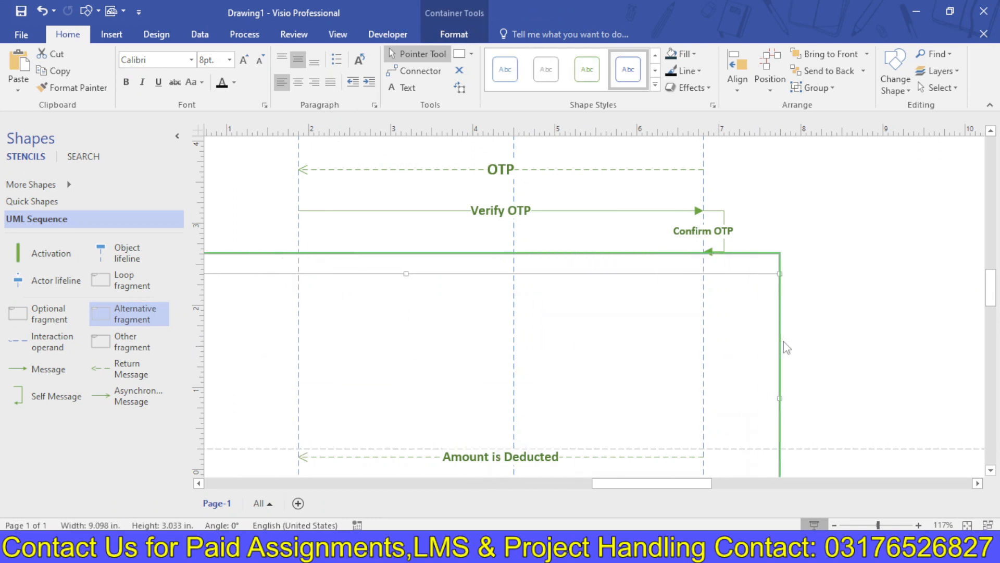
left_click(579, 458)
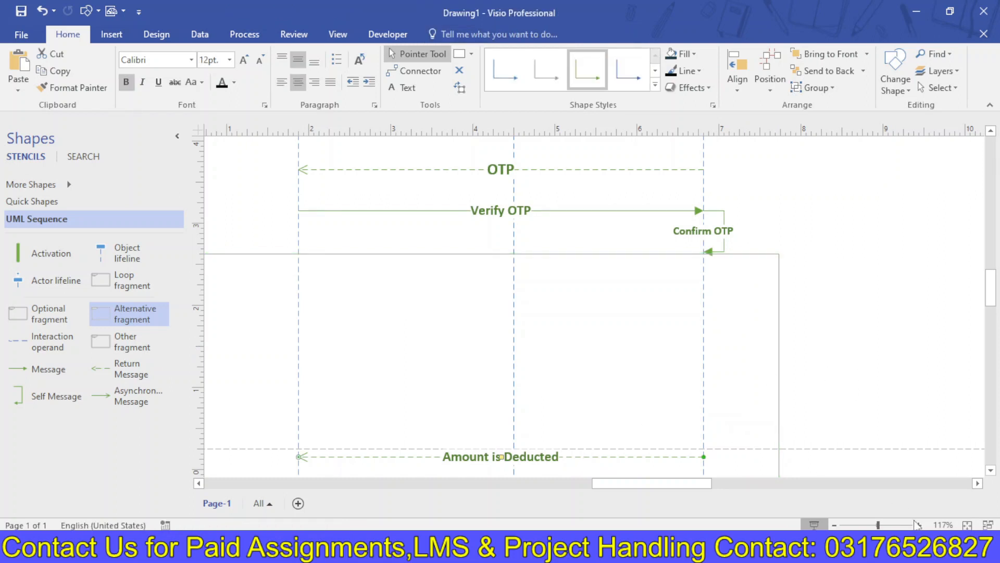
- Reposition the alternative fragment just below "Confirm OTP" so it frames all three lifelines and the "Amount is Deducted" message
left_click(864, 526)
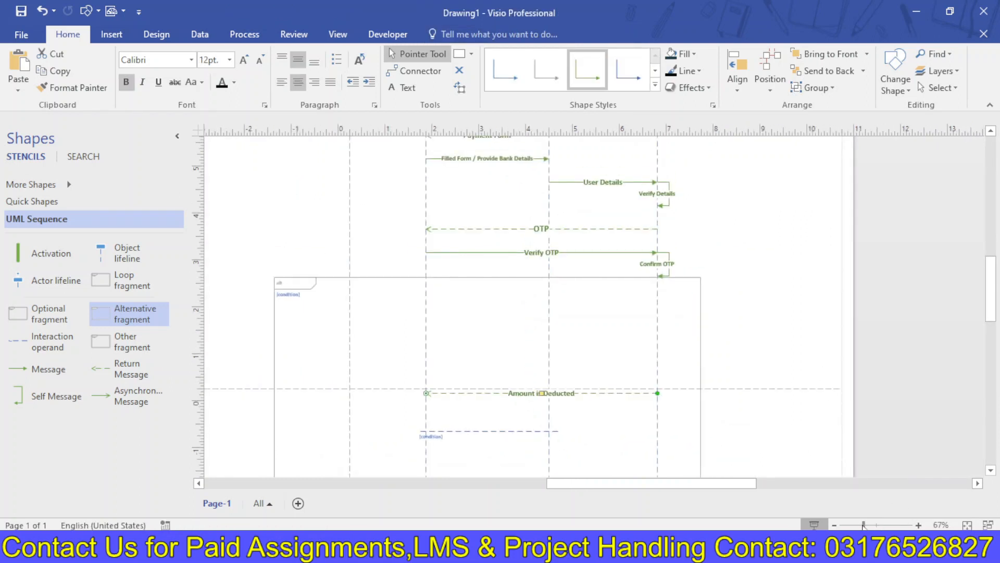
left_click_drag(863, 525, 856, 525)
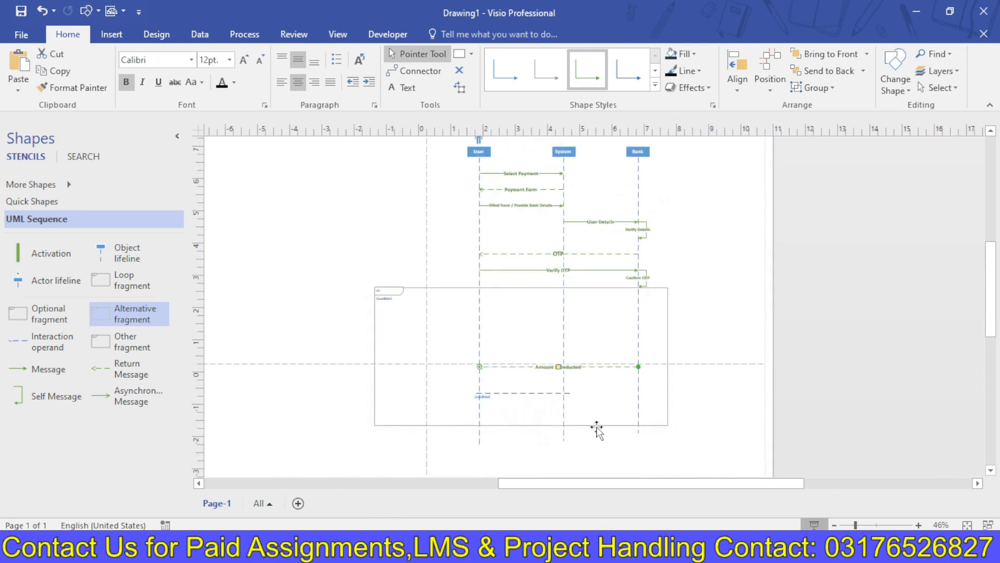
left_click(597, 426)
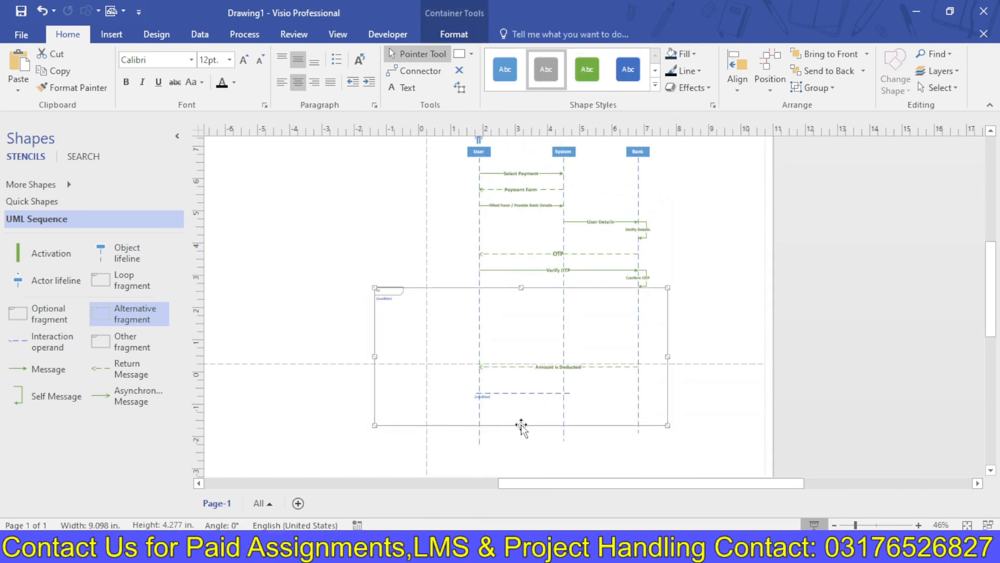
mouse_move(521, 425)
left_mouse_down()
mouse_move(518, 377)
mouse_move(522, 415)
left_mouse_up()
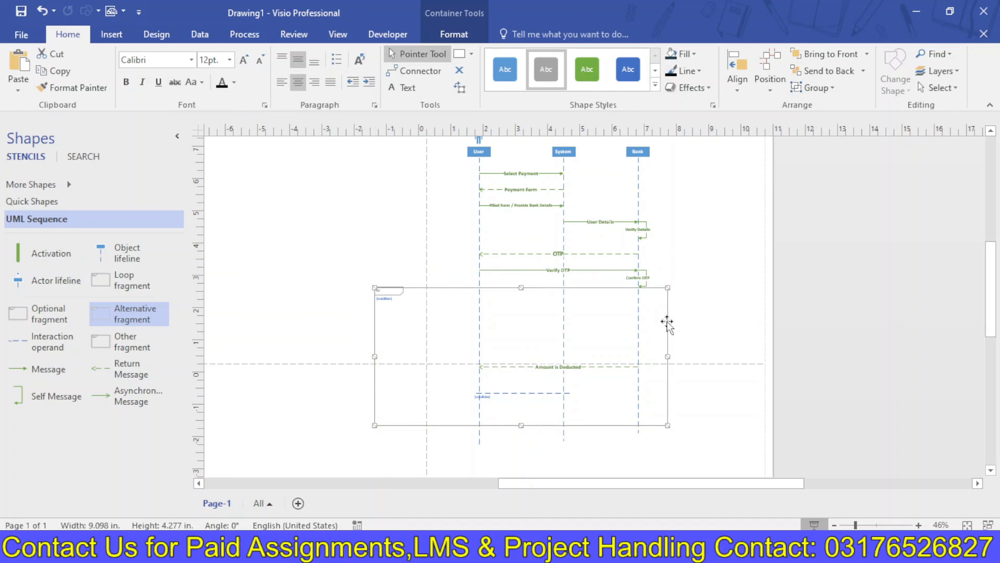
left_click_drag(667, 288, 582, 331)
left_click_drag(279, 461, 409, 438)
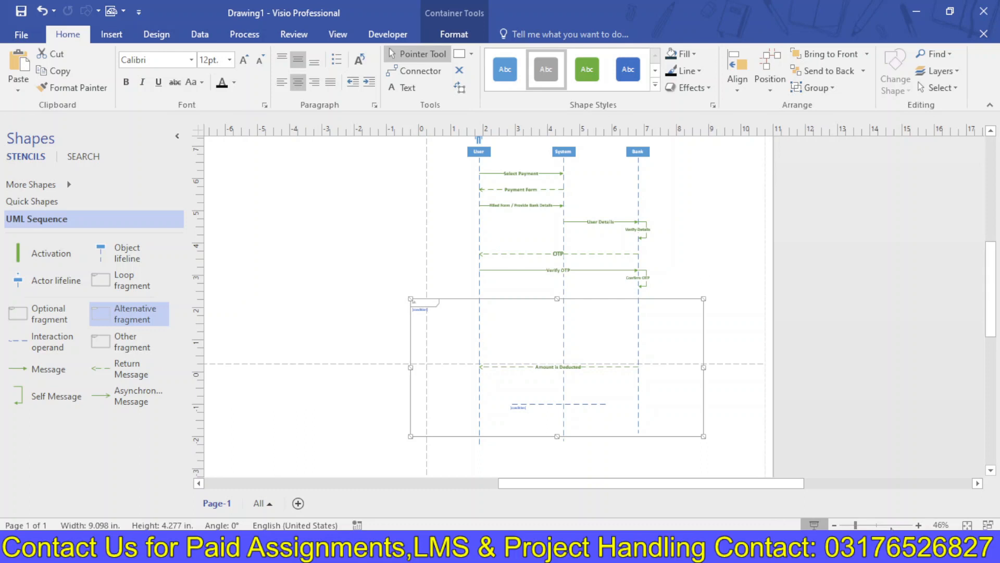
- Extend the User lifeline downward well below the alternative fragment's lower edge
left_click(876, 525)
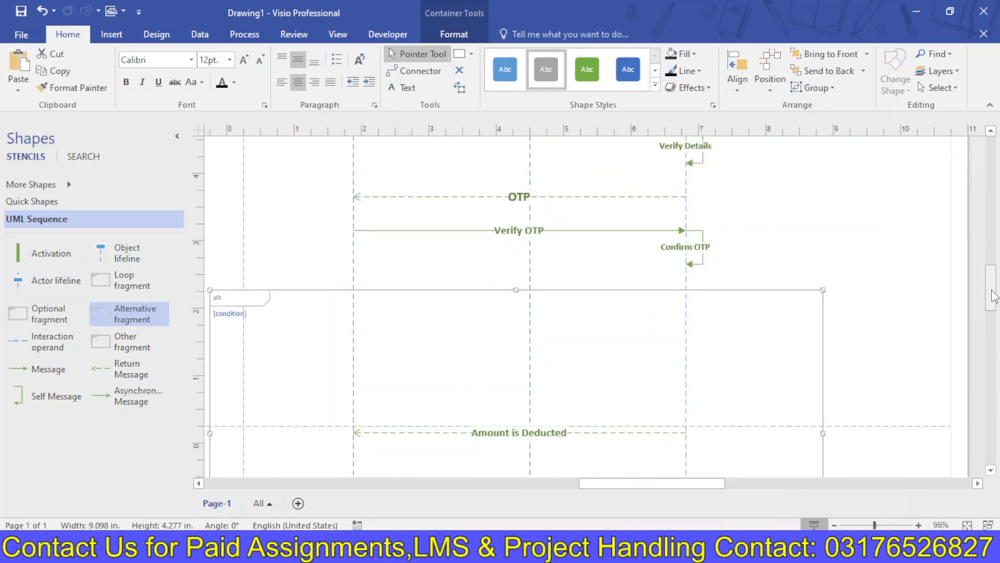
left_click_drag(993, 297, 995, 318)
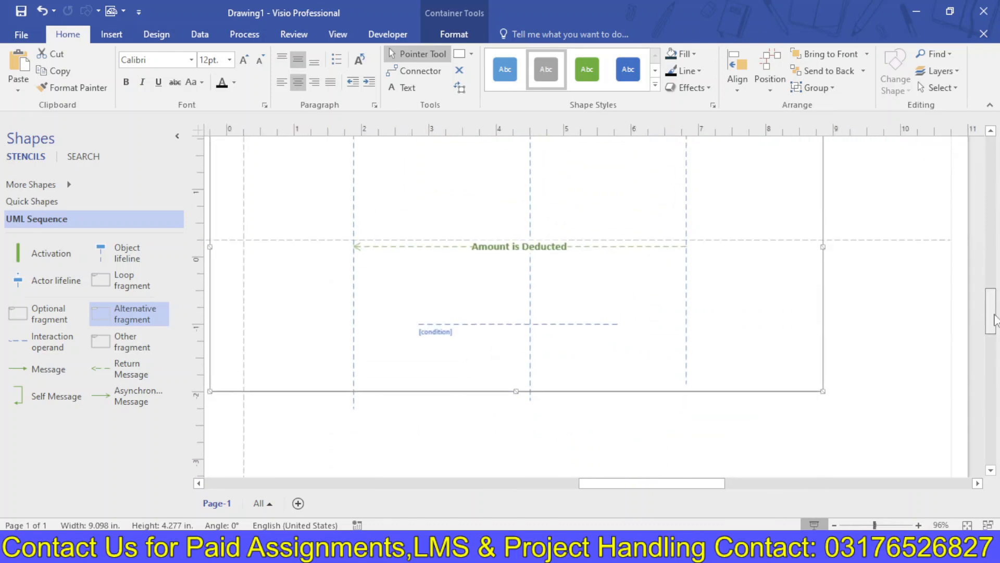
left_click(355, 364)
scroll(351, 386, "down", 3)
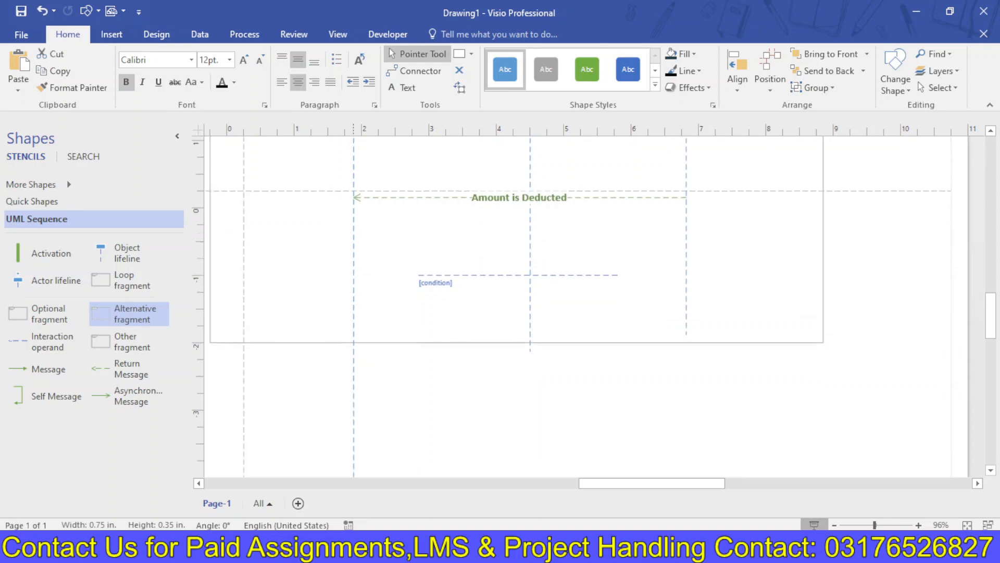
scroll(537, 339, "down", 2)
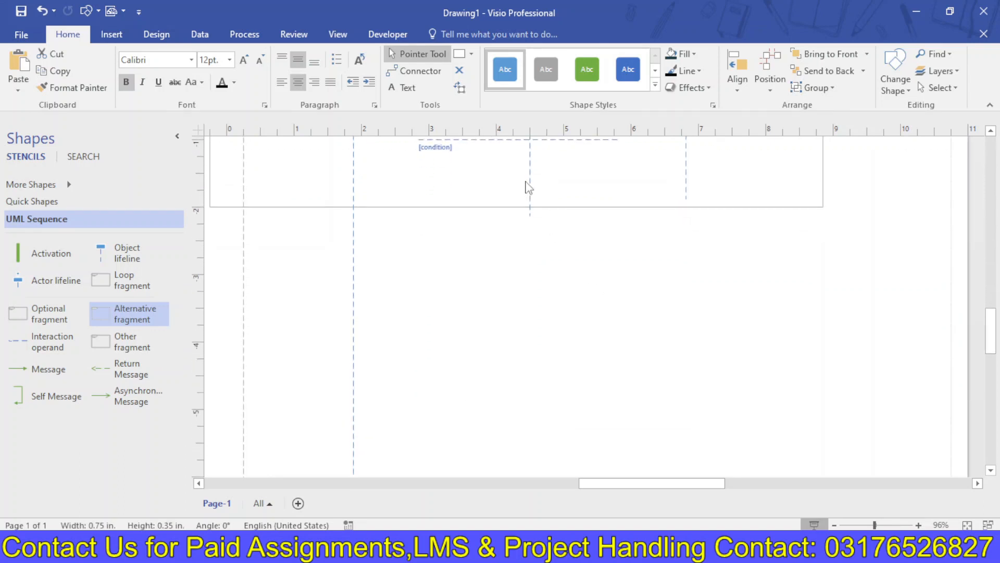
- Extend the System and Bank lifelines downward well below the alternative fragment's lower edge
left_click_drag(530, 215, 578, 487)
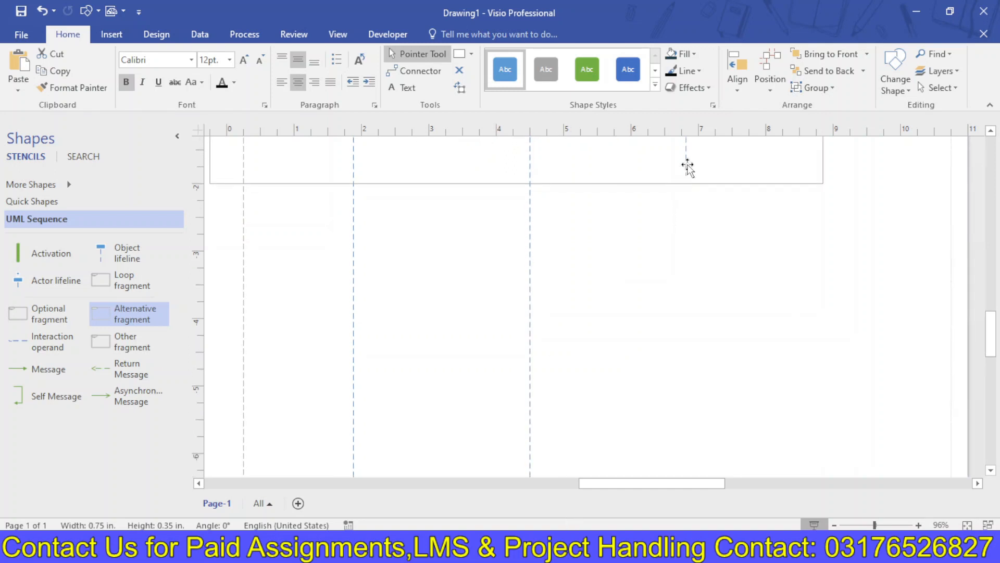
left_click_drag(688, 173, 686, 462)
- Replace the alternative fragment's upper condition with "If Payment Successful" at 18 pt
left_click_drag(990, 350, 989, 315)
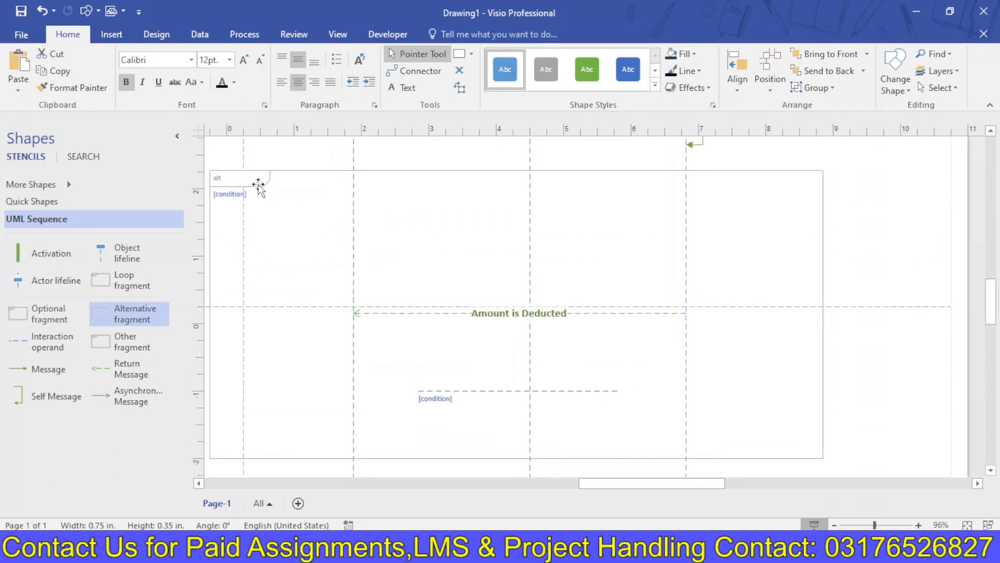
double_click(237, 195)
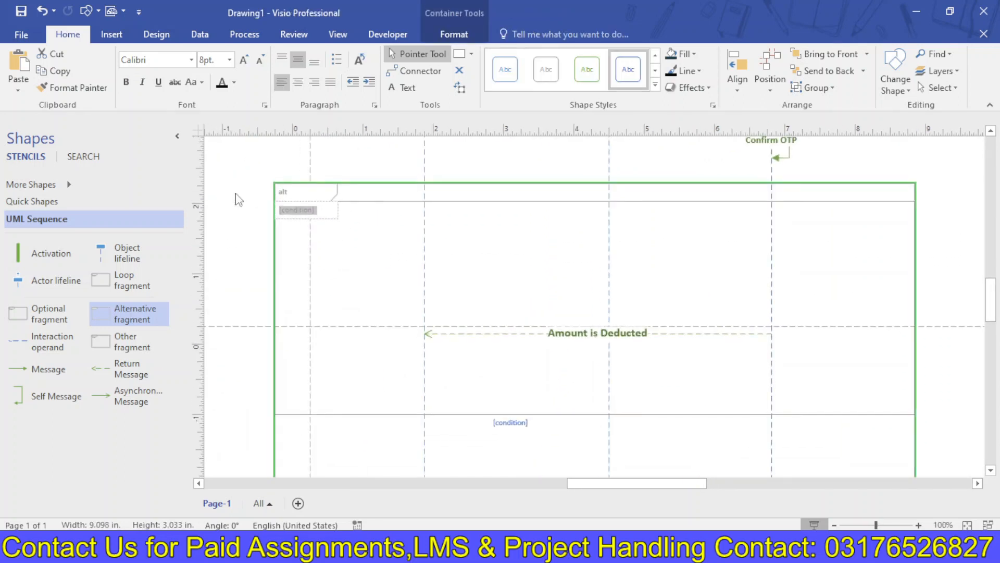
type("If")
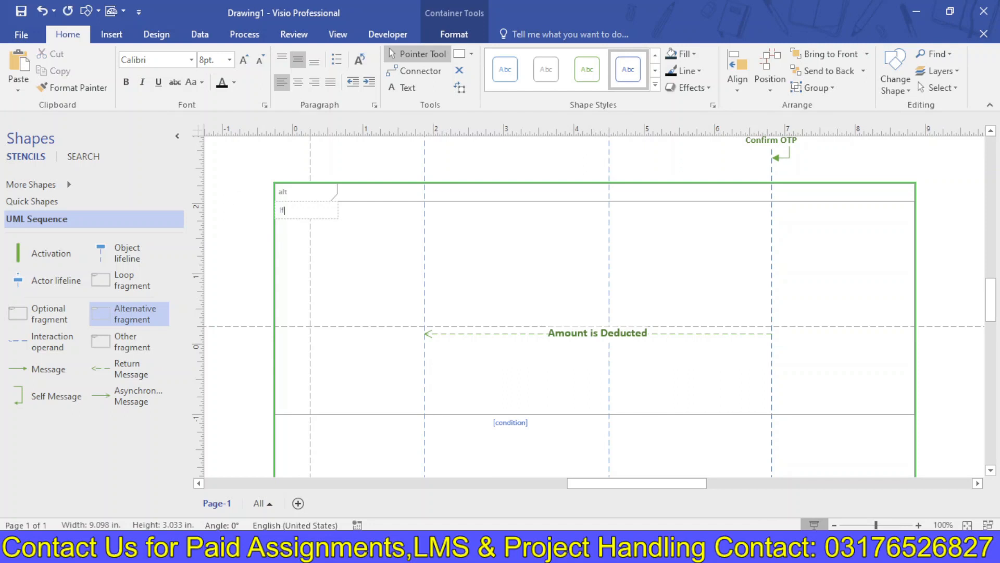
key("ctrl+a")
left_click(246, 66)
left_click(246, 67)
left_click(246, 66)
left_click(246, 66)
left_click(245, 66)
left_click(245, 66)
left_click(245, 66)
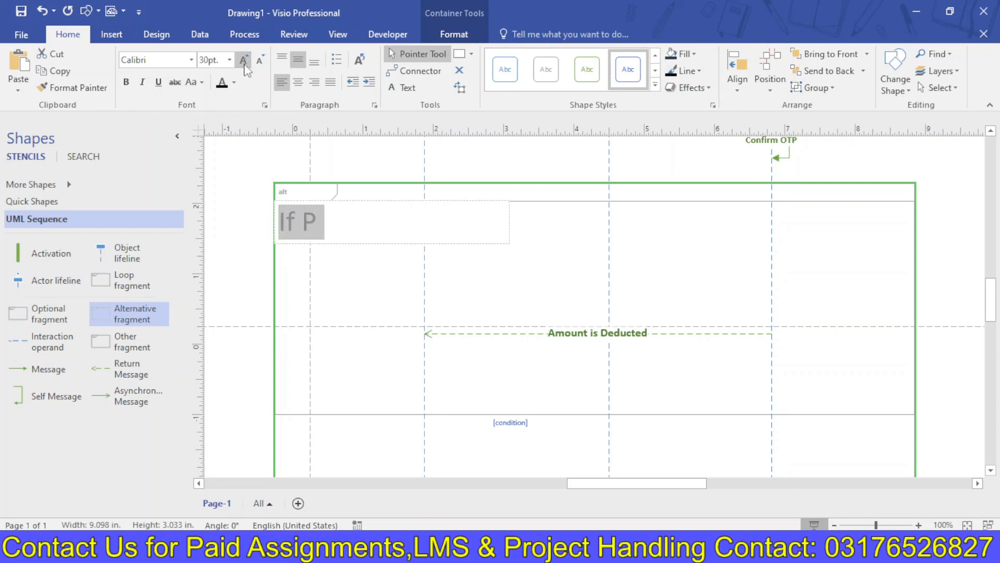
left_click(256, 63)
left_click(256, 63)
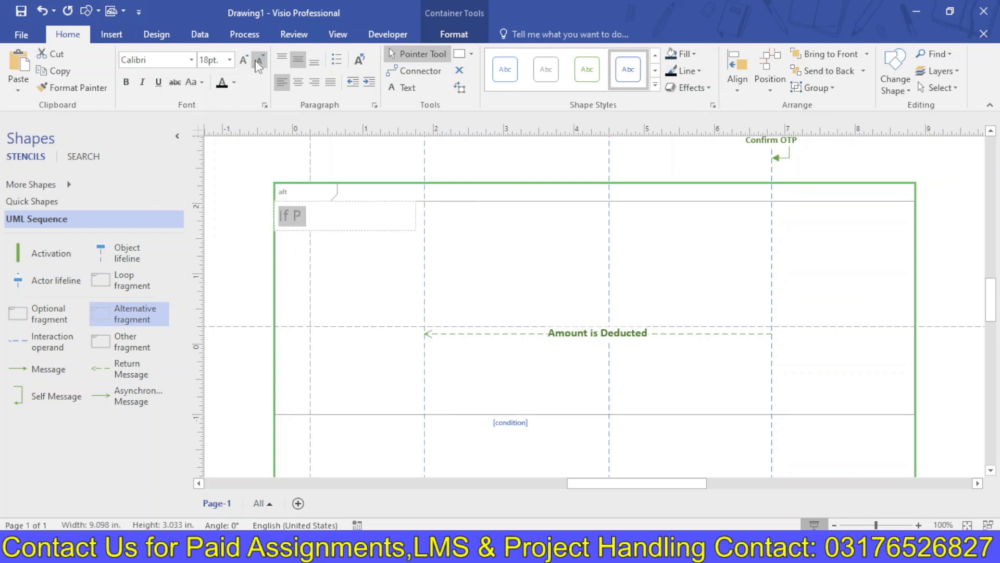
key("End")
type("a")
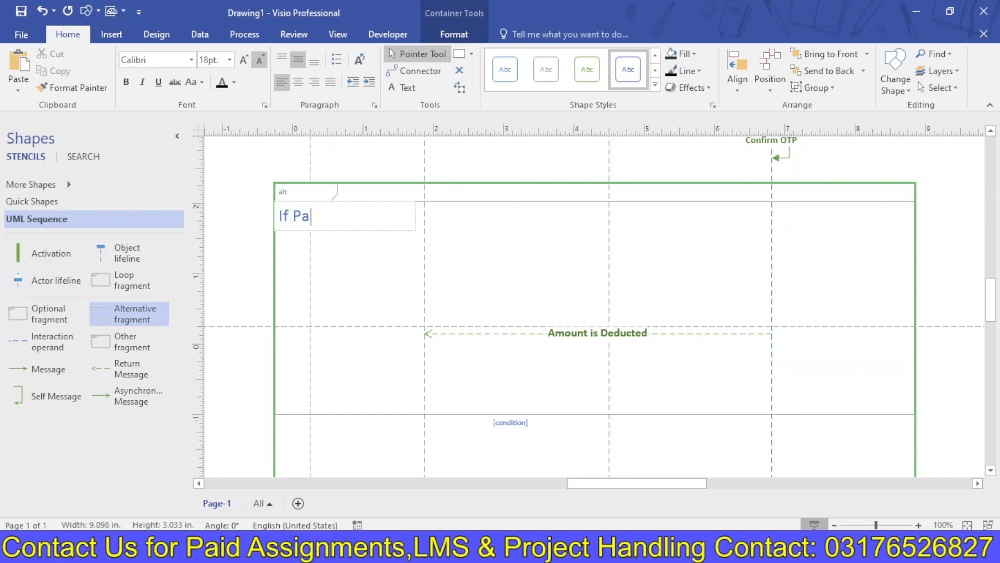
type("yment Successful")
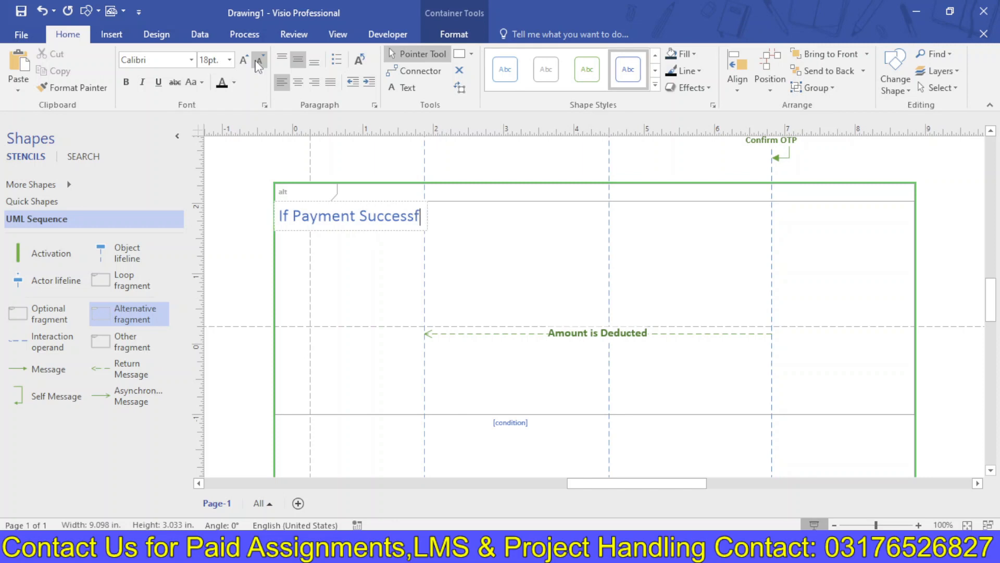
left_click(536, 227)
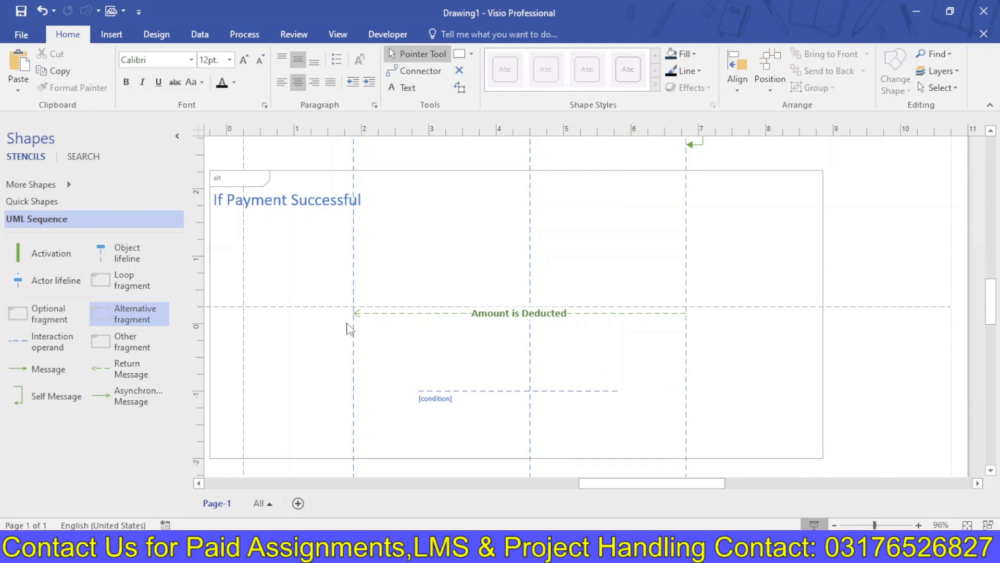
- Try to move the lower condition operand up to the left side of the alternative fragment
left_click(447, 398)
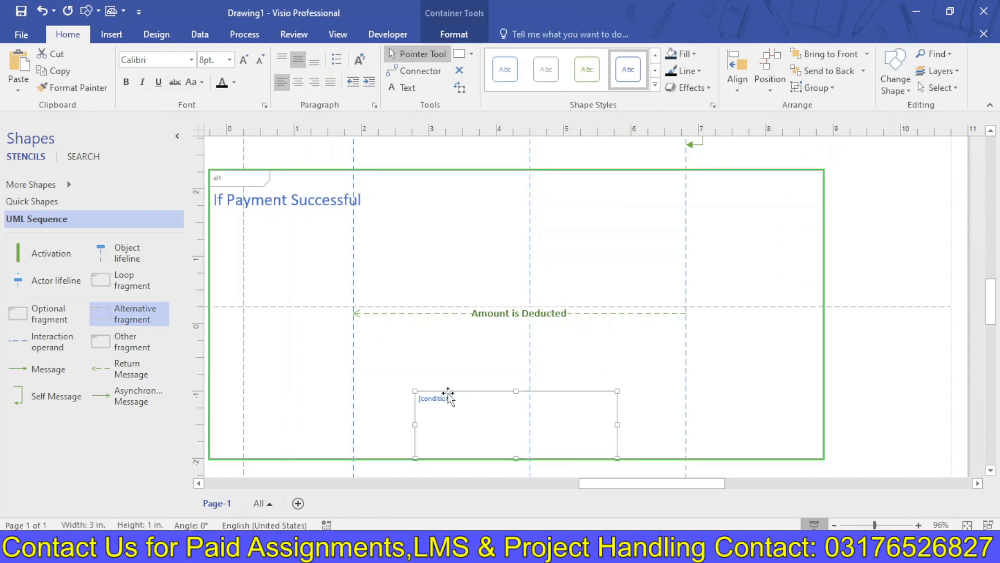
left_click_drag(449, 400, 251, 329)
left_click(462, 412)
left_click(442, 399)
left_click_drag(442, 399, 247, 329)
left_click_drag(597, 482, 574, 482)
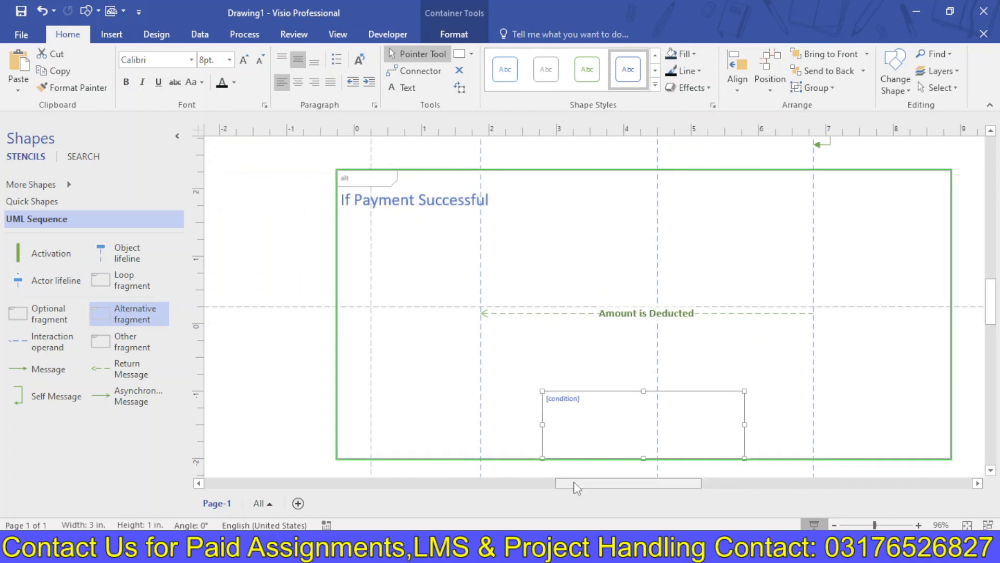
key("Escape")
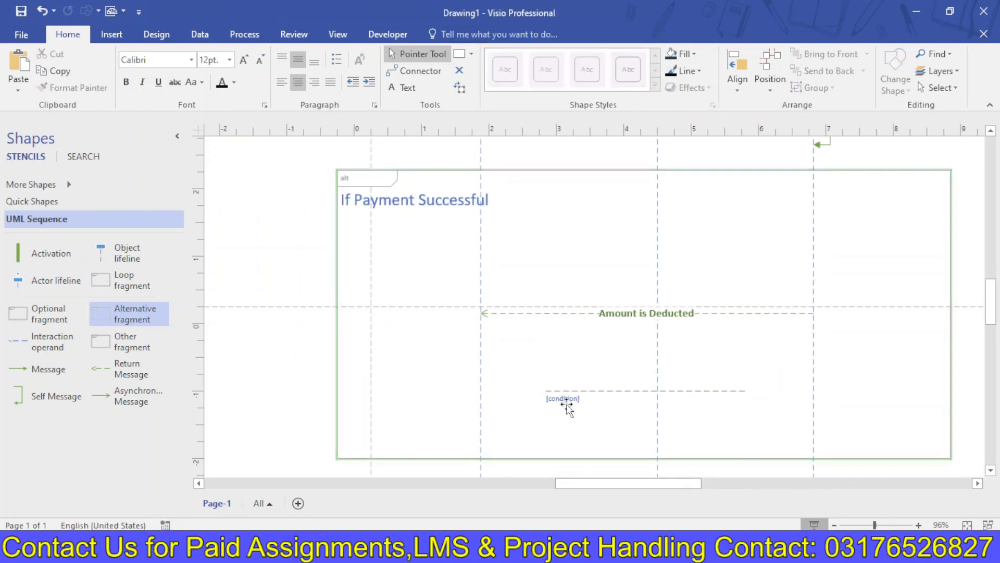
- Replace the alternative fragment's lower condition with "Else" at 14 pt
double_click(567, 404)
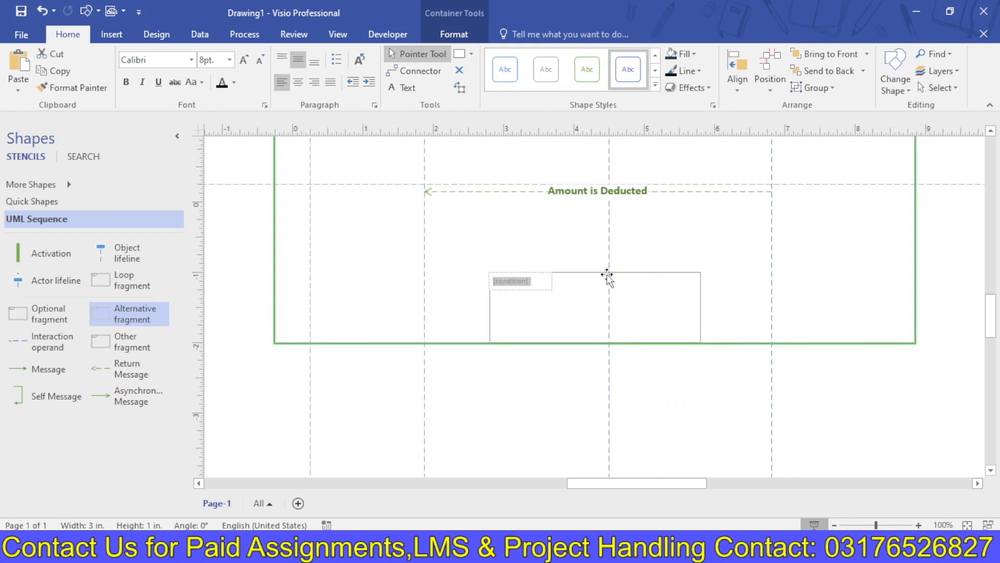
type("E")
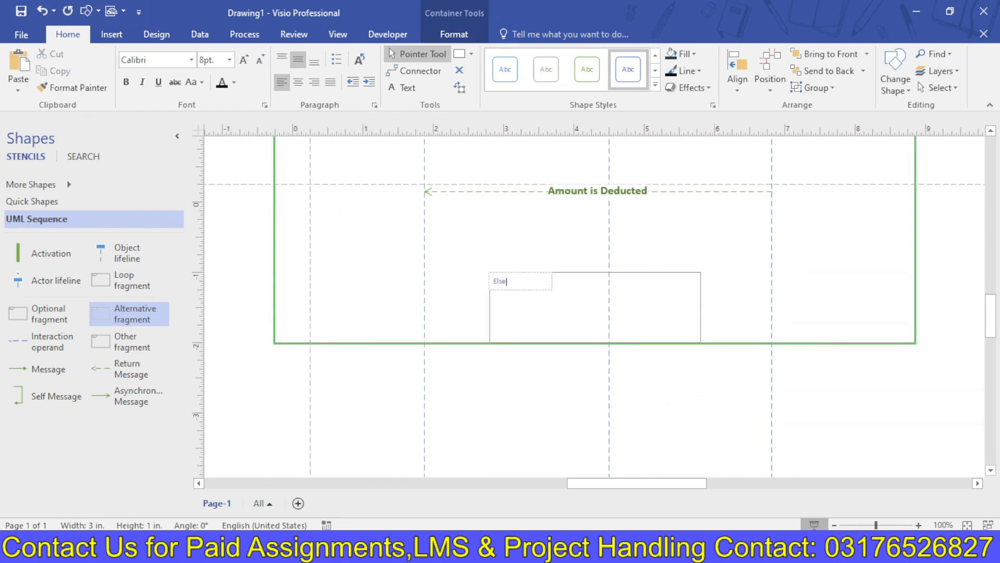
type("lse")
key("ctrl+a")
left_click(243, 60)
left_click(243, 60)
left_click(244, 60)
left_click(243, 60)
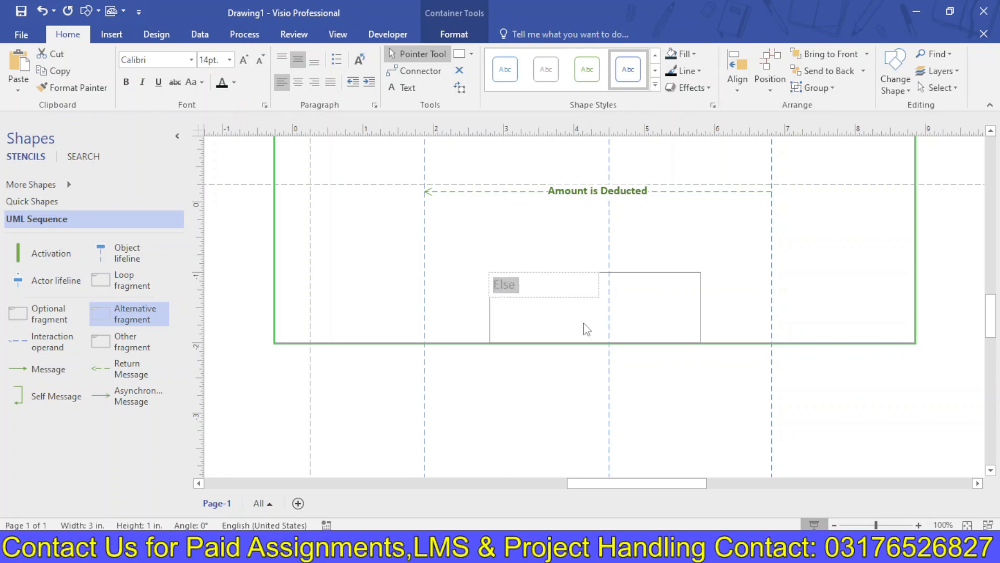
left_click(568, 454)
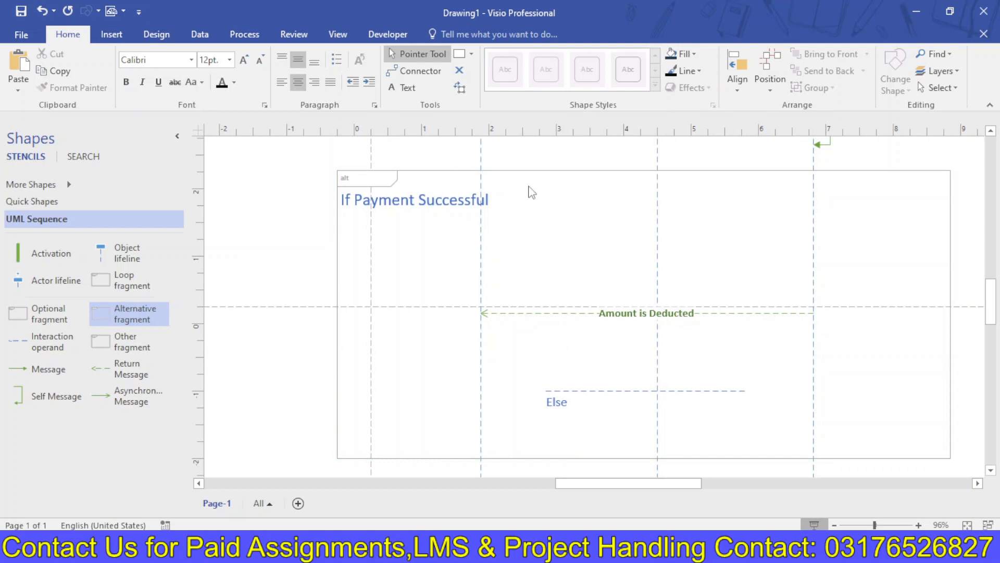
- Shift the alternative fragment slightly down and stretch its Else operand across the full width, about 9.08 in wide and 2.28 in high
left_click_drag(530, 170, 532, 198)
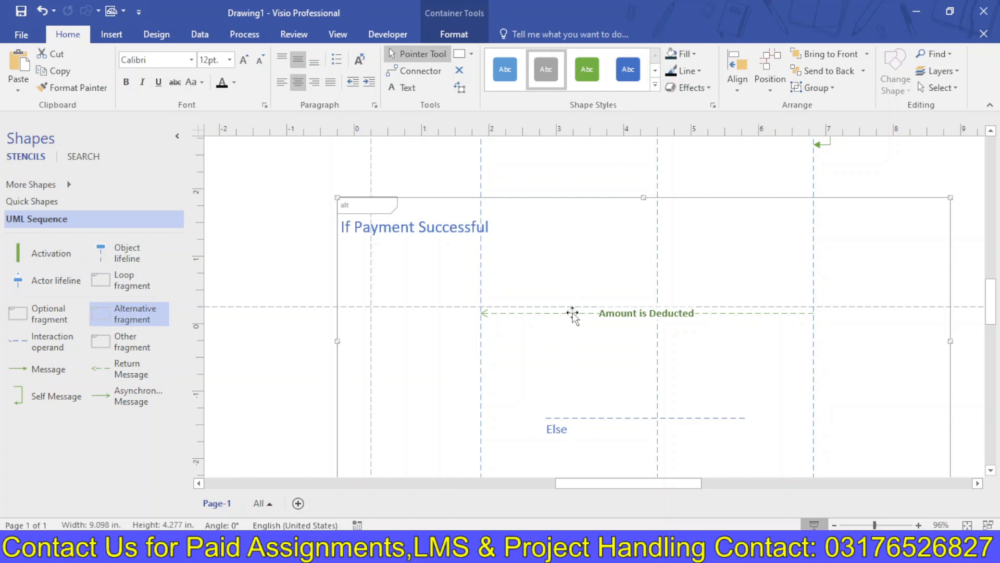
left_click(573, 313)
left_click(593, 418)
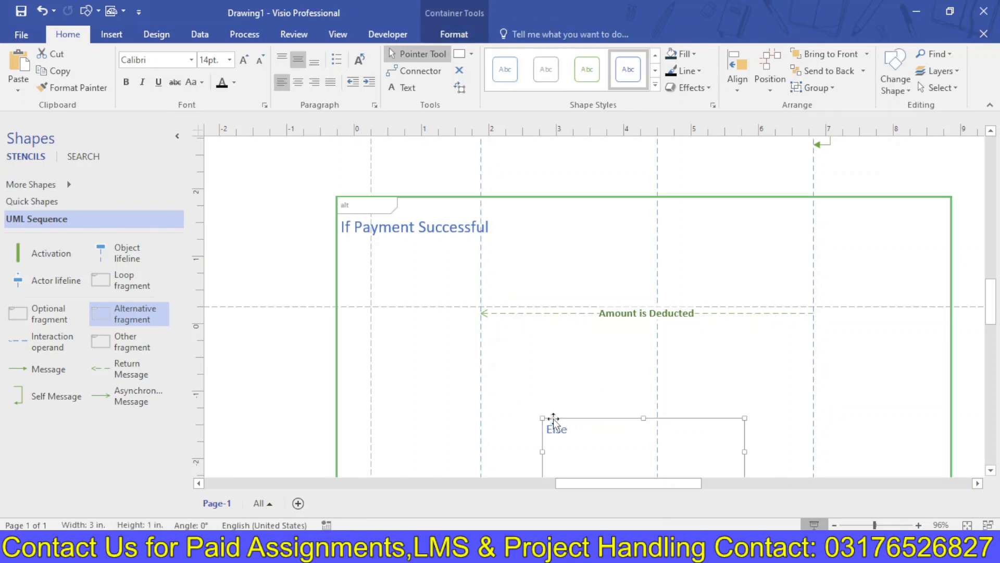
left_click_drag(541, 415, 589, 452)
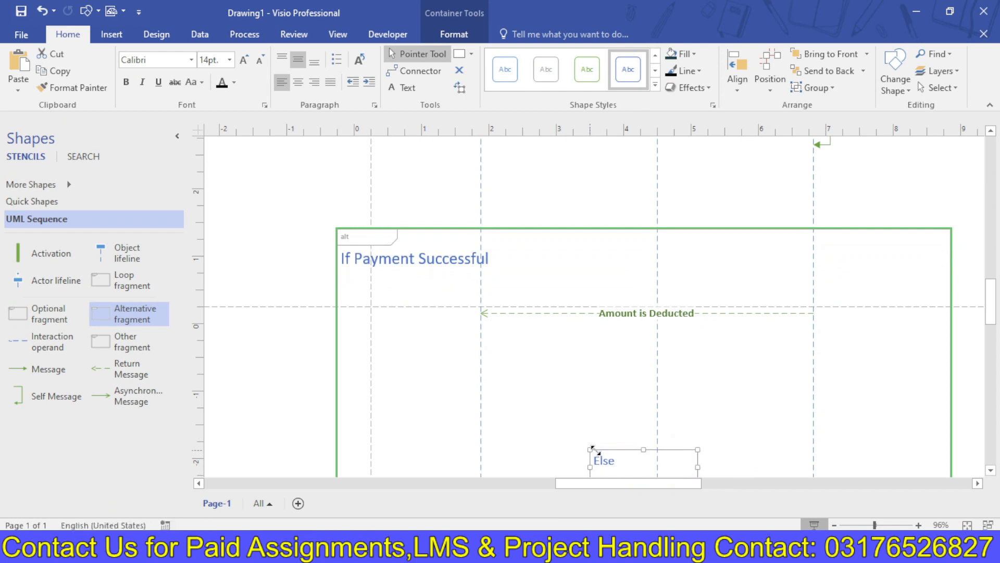
mouse_move(995, 312)
left_mouse_down()
mouse_move(997, 335)
mouse_move(997, 326)
left_mouse_up()
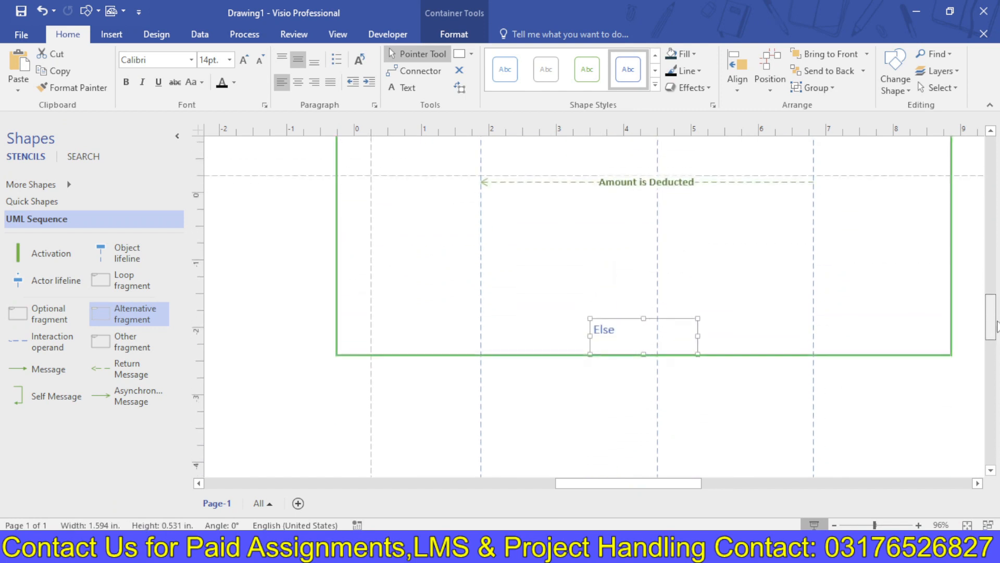
left_click_drag(713, 335, 946, 313)
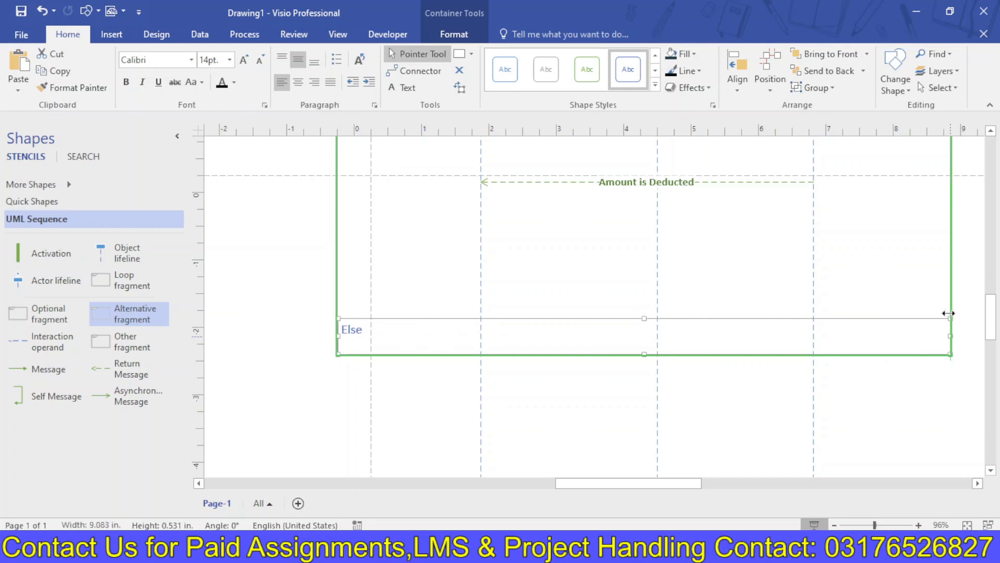
left_click_drag(645, 318, 641, 157)
- Move the "Amount is Deducted" message up to just below "Confirm OTP" and reattach its ends to the User and Bank lifelines
scroll(945, 307, "up", 5)
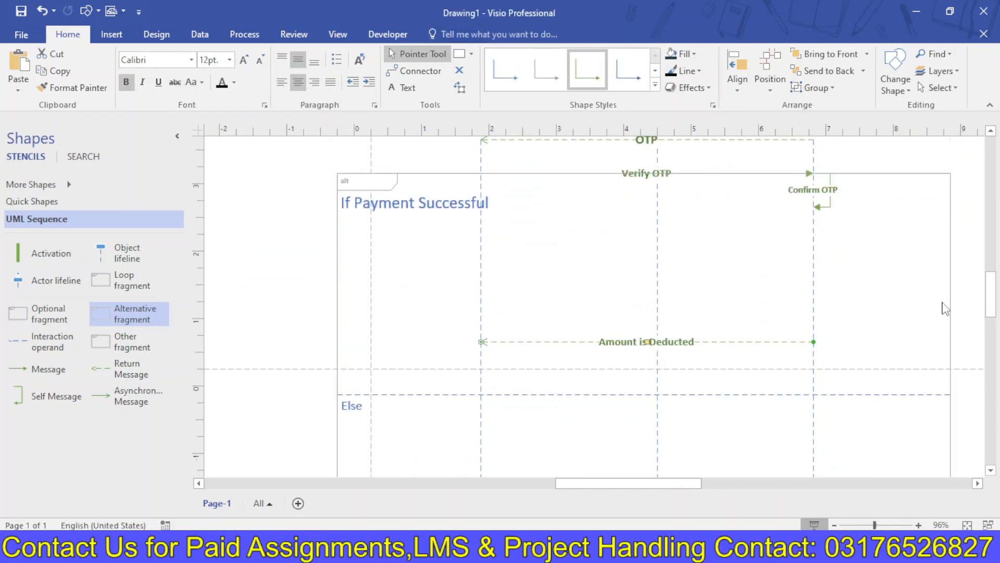
left_click_drag(677, 341, 737, 259)
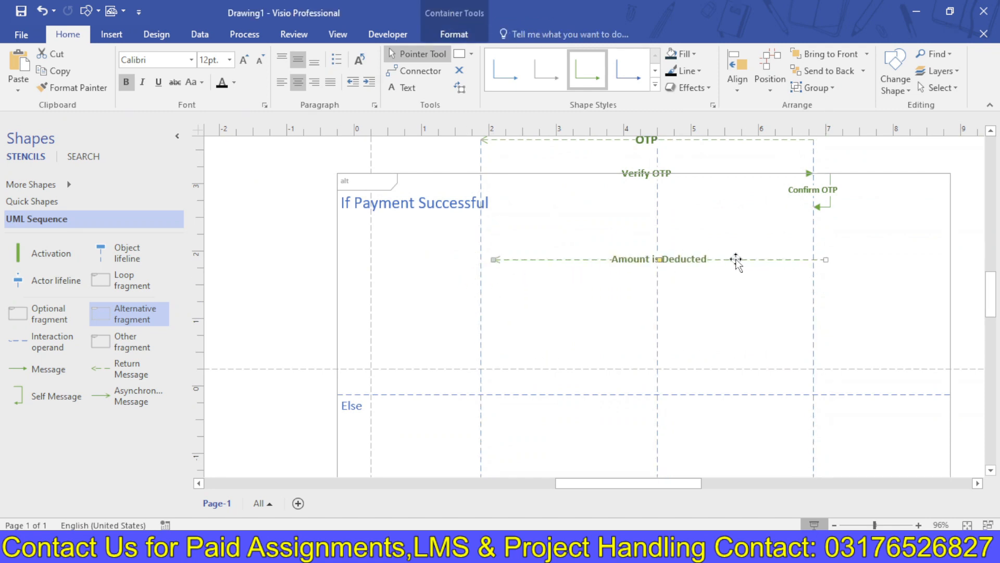
left_click_drag(493, 258, 481, 258)
left_click_drag(812, 258, 813, 257)
- Try to raise the Else operand's divider closer to the "Amount is Deducted" message
left_click(597, 394)
left_click_drag(597, 395, 592, 341)
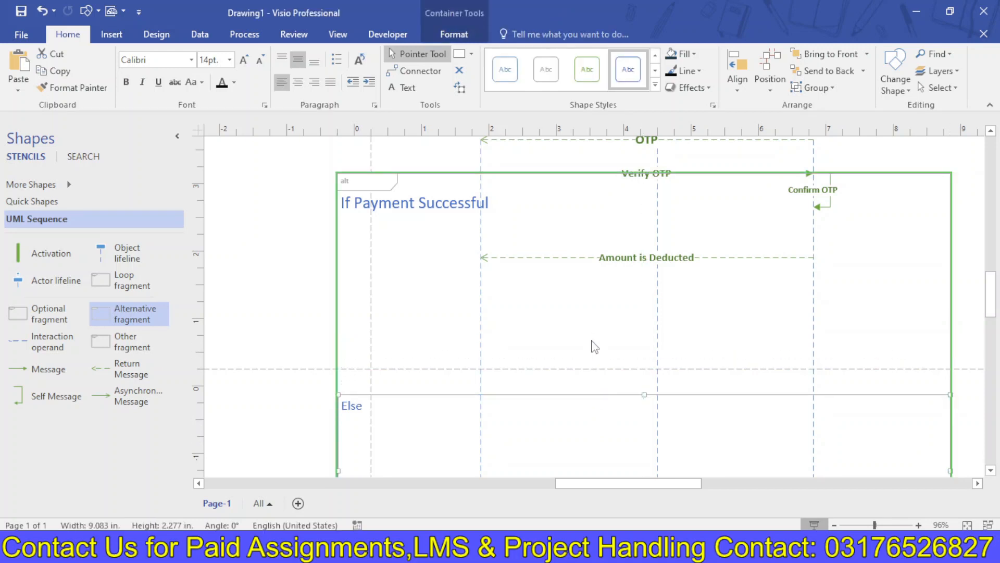
- Add a return message from the Bank lifeline to the User lifeline inside the Else operand
left_click_drag(992, 303, 993, 324)
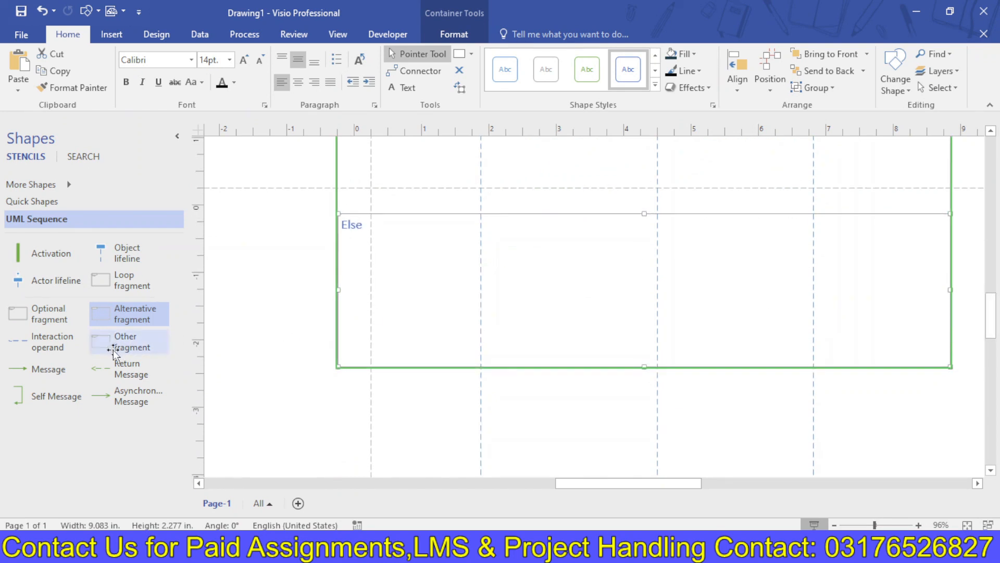
left_click_drag(102, 374, 793, 264)
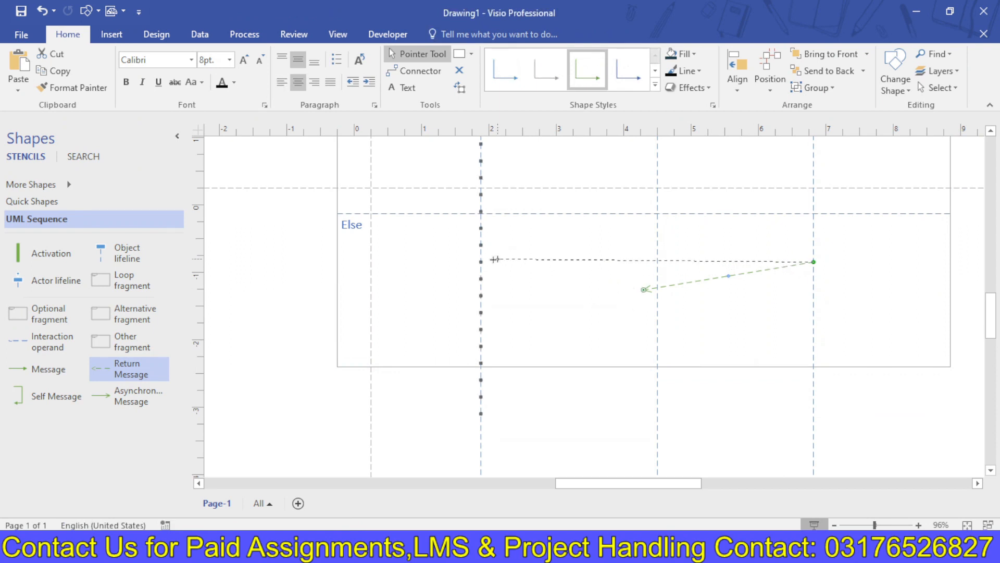
left_click_drag(481, 261, 481, 261)
- Label the Else operand's return message "Payment Unsuccessful" in bold 12 pt text
double_click(592, 266)
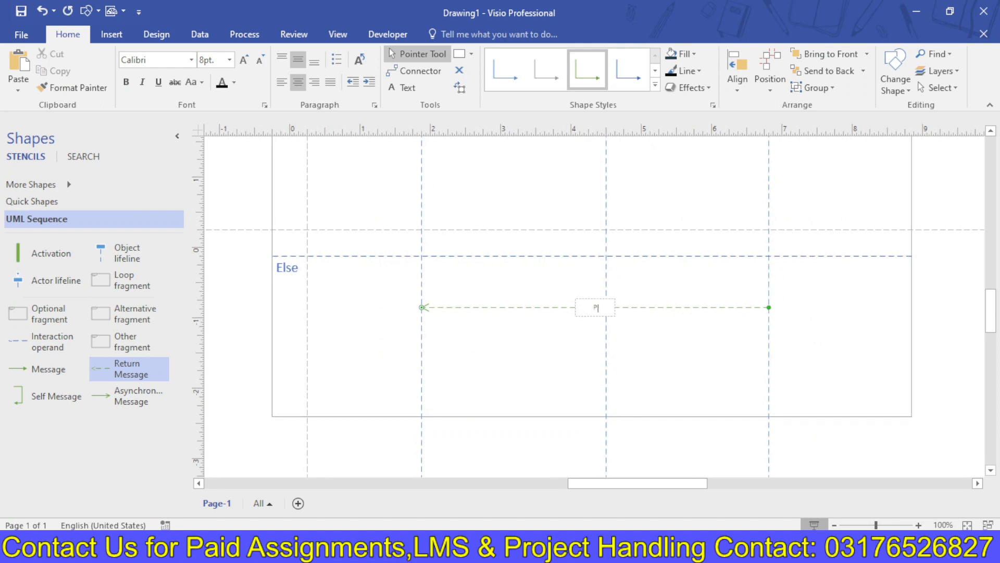
type("Payment Unsuccessful")
key("ctrl+a")
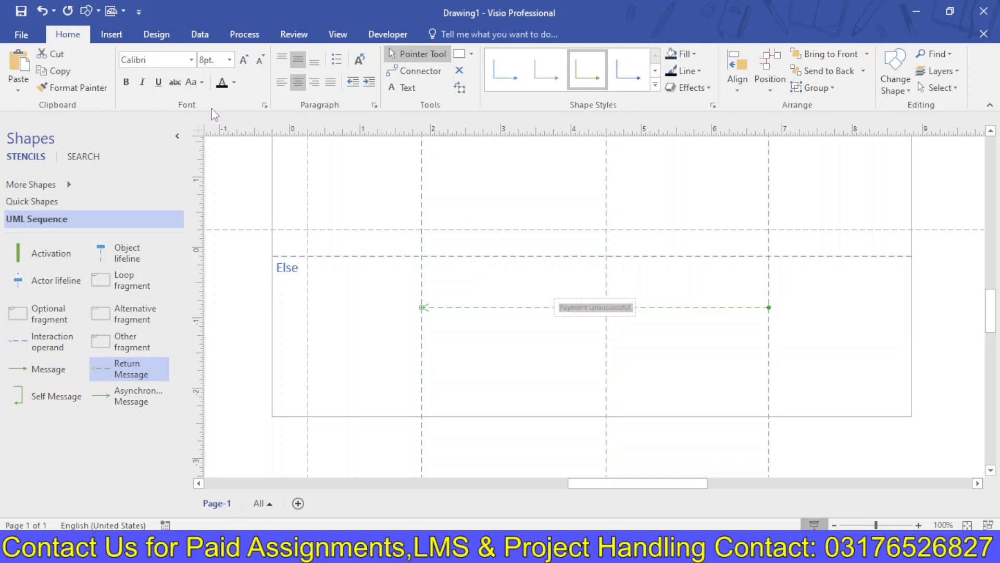
left_click(243, 60)
left_click(243, 60)
left_click(243, 59)
left_click(243, 59)
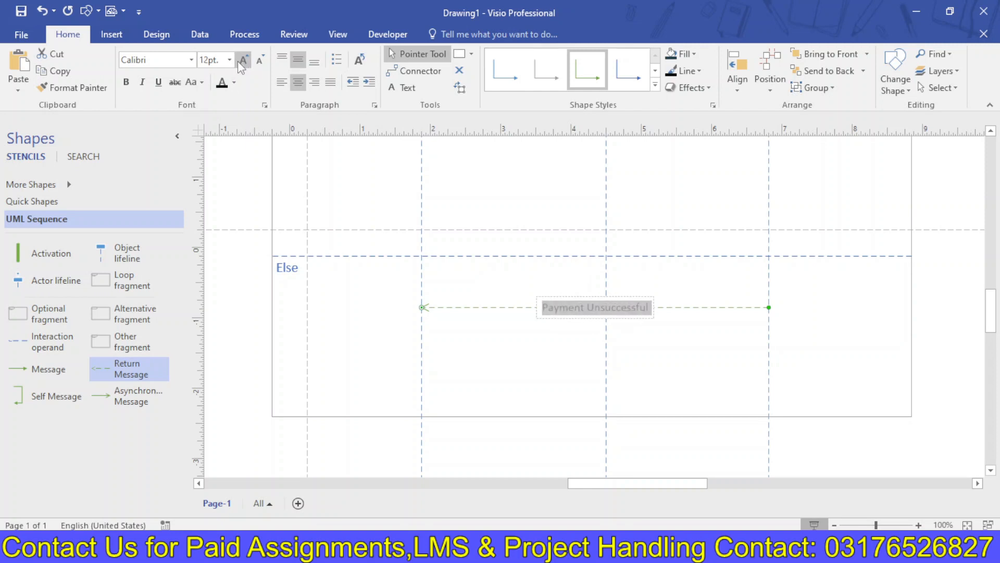
left_click(126, 82)
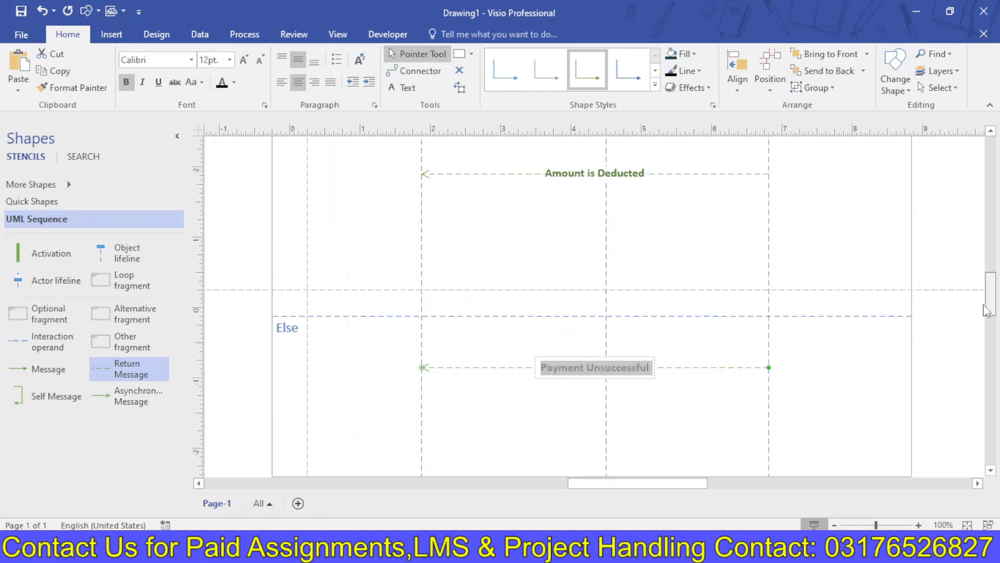
scroll(987, 311, "up", 3)
left_click_drag(986, 308, 994, 344)
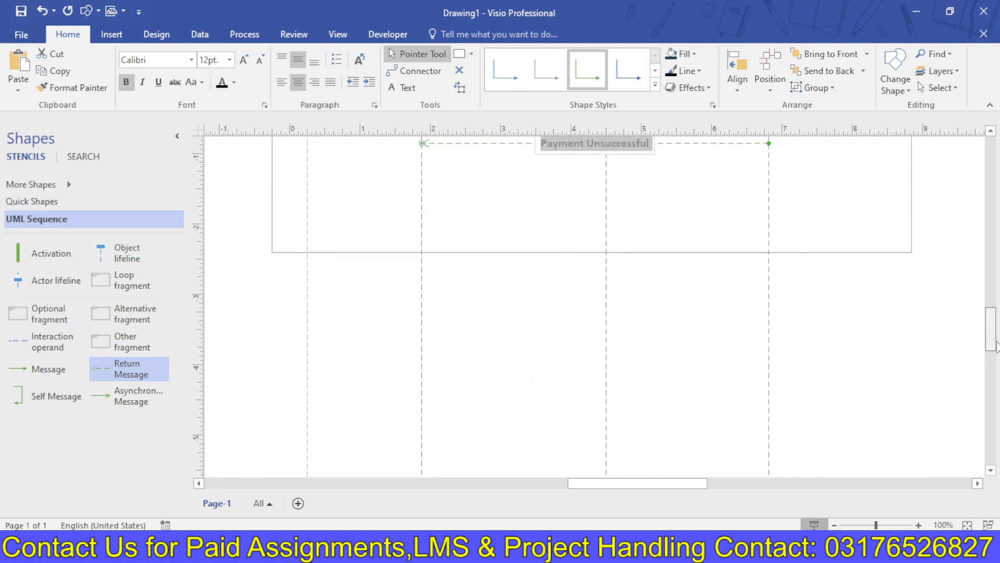
left_click(484, 348)
scroll(484, 349, "down", 1)
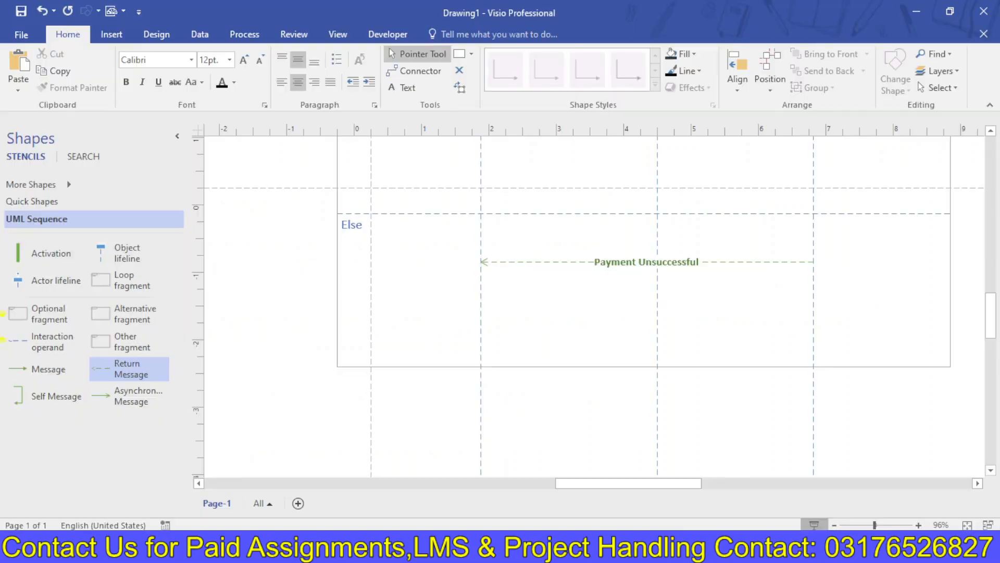
- Add a return message from the Bank lifeline to the User lifeline below the alternative fragment, labelled "Update Status / Update Balance"
left_click_drag(995, 318, 995, 344)
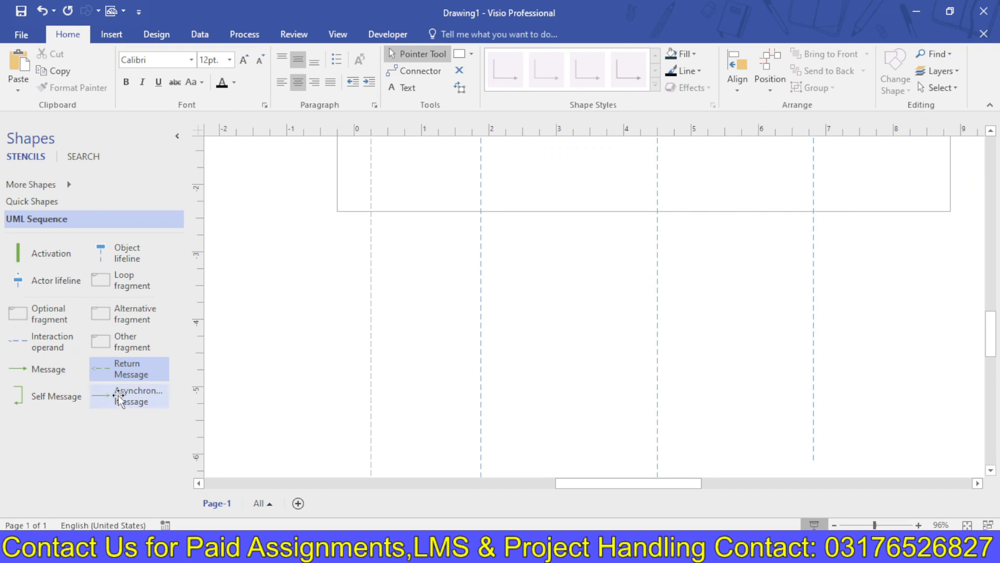
left_click_drag(344, 344, 795, 262)
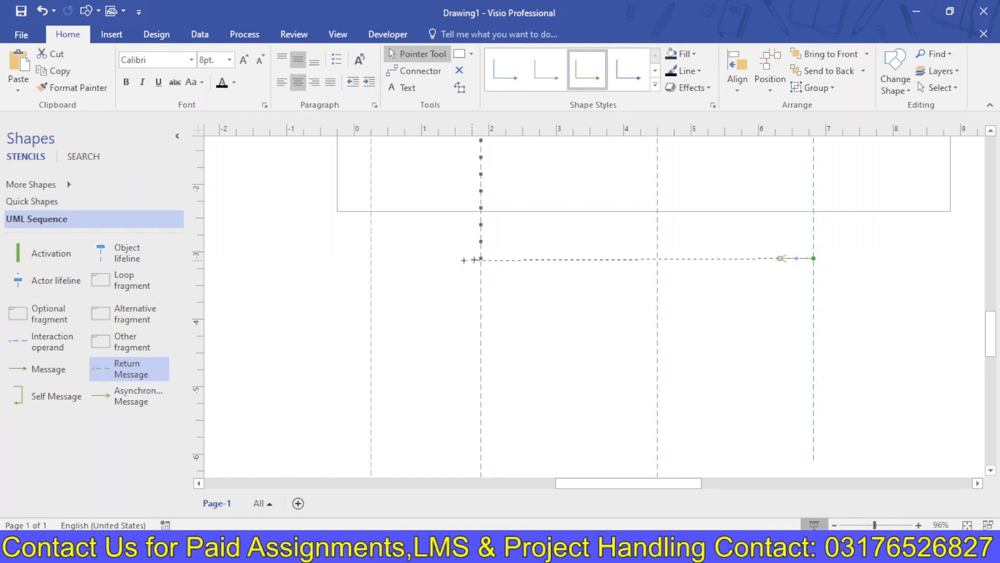
double_click(609, 259)
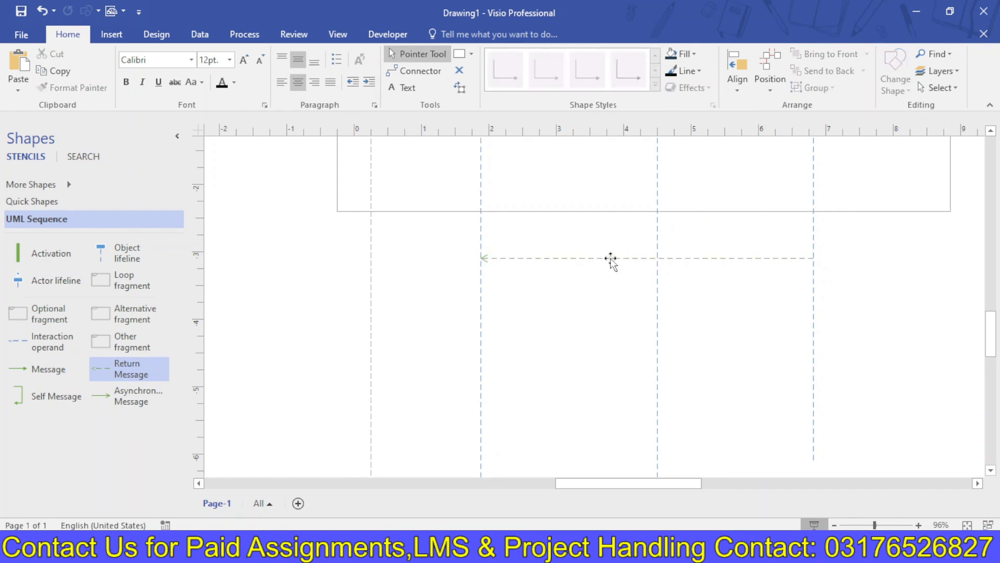
type("Update Status")
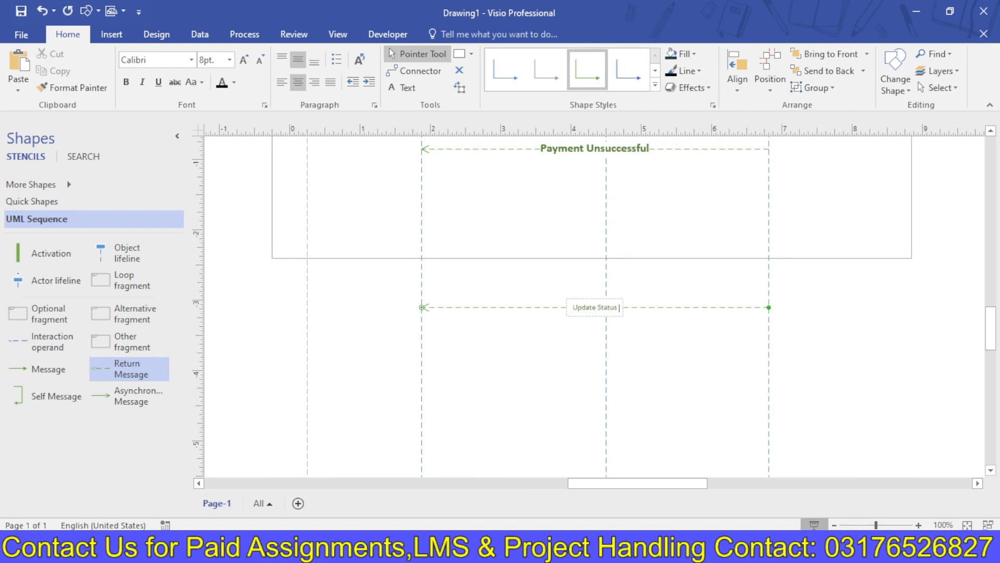
type(" / Update Balance")
- Format the "Update Status / Update Balance" label as bold 14 pt text
key("ctrl+a")
left_click(243, 59)
left_click(243, 59)
left_click(243, 59)
left_click(244, 59)
left_click(244, 60)
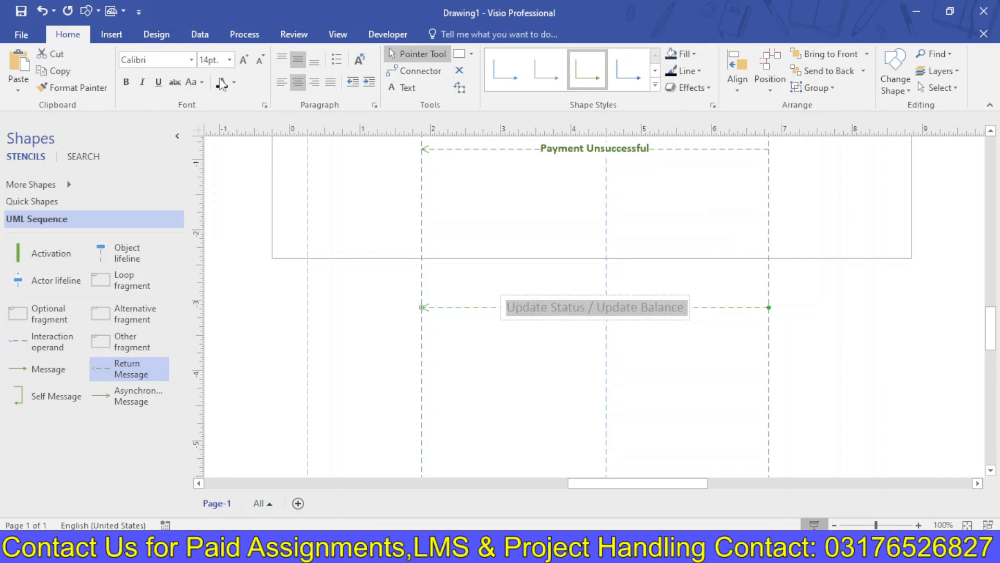
left_click(127, 81)
left_click(517, 383)
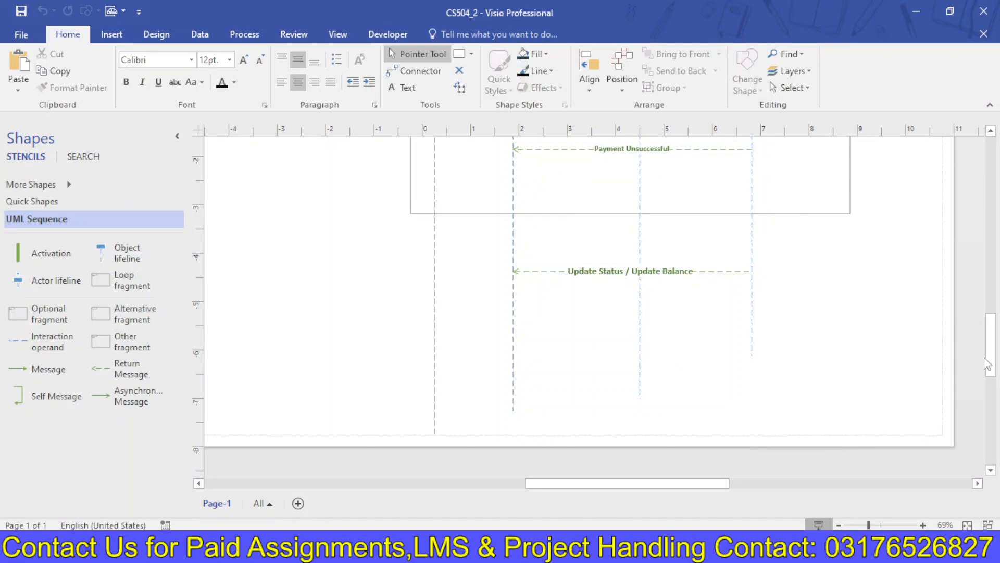
- Add an activation bar on the User lifeline running from "Select Payment" down past "Update Status / Update Balance"
left_click_drag(987, 364, 990, 277)
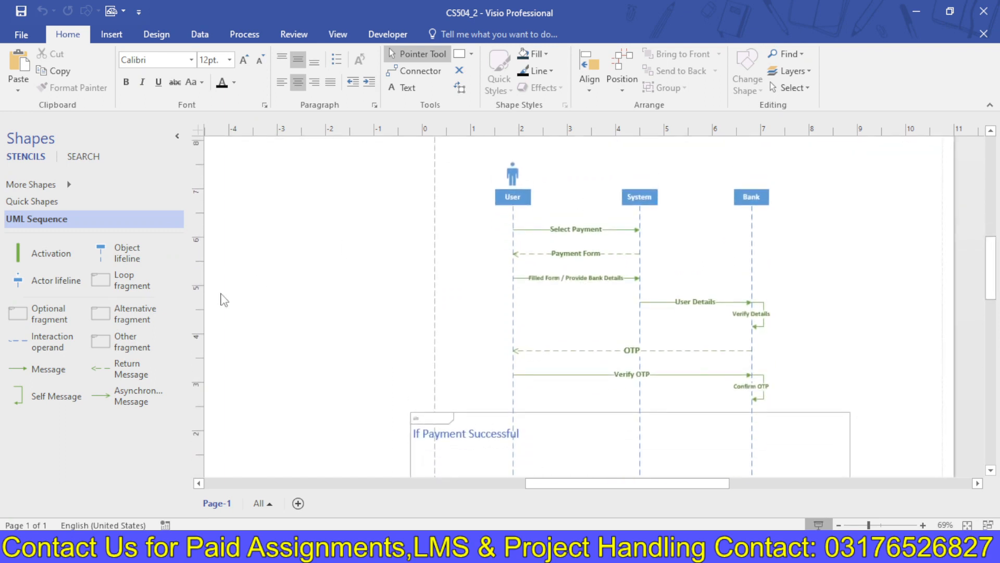
left_click_drag(48, 259, 516, 493)
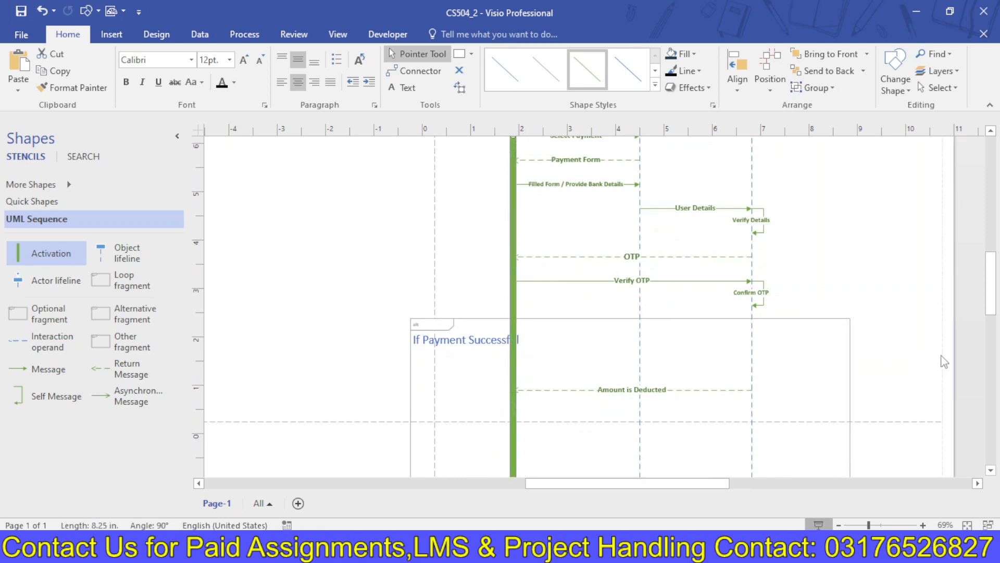
left_click_drag(992, 307, 993, 332)
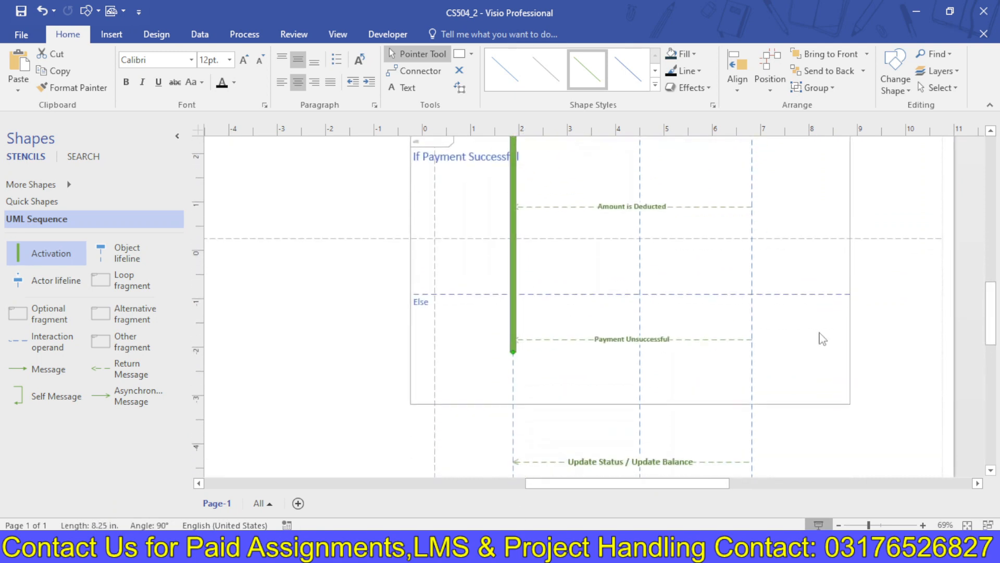
left_click_drag(516, 355, 513, 410)
- Add an activation bar about 11.4 in long on the System lifeline, starting at the "Select Payment" message
left_click_drag(997, 345, 992, 297)
left_click_drag(50, 254, 640, 462)
left_click_drag(991, 339, 991, 284)
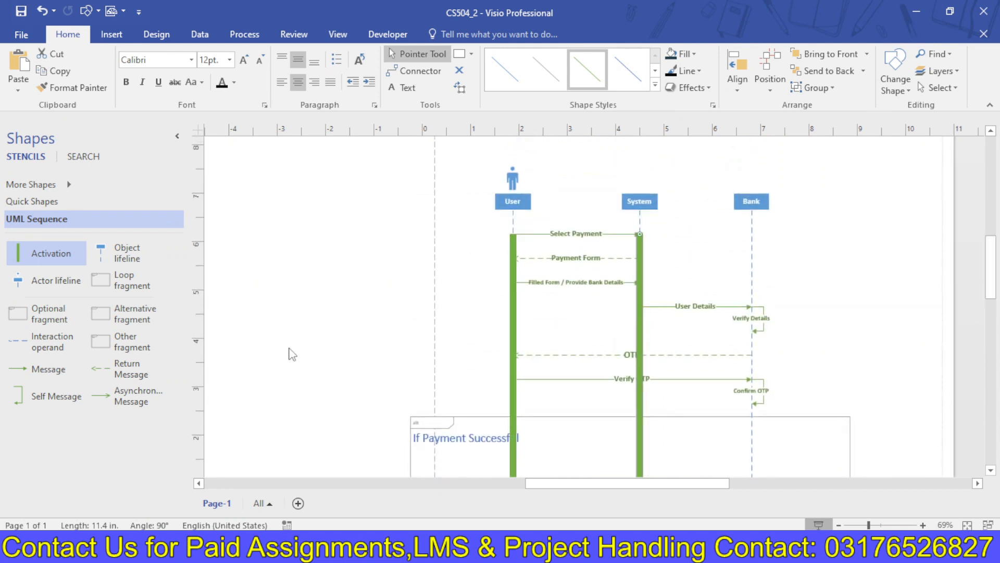
- Add an activation bar on the Bank lifeline from just above "User Details" and extend it to about 10.24 in long
left_click_drag(50, 254, 755, 508)
scroll(988, 319, "down", 5)
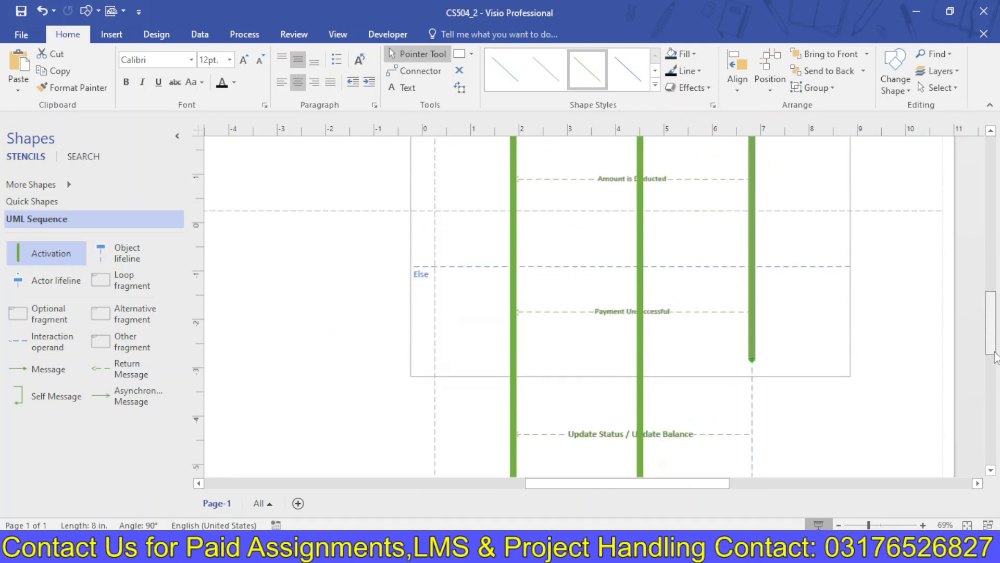
left_click_drag(751, 326, 755, 434)
- Examine the diagram at closer zoom to check how the activation bars overlap the message labels across the three lifelines
left_click_drag(992, 343, 985, 268)
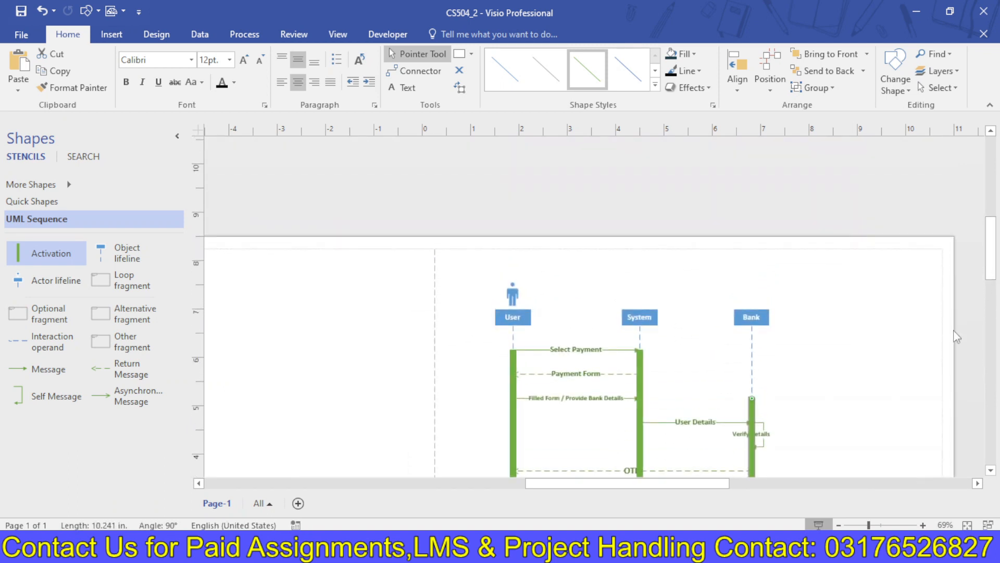
left_click(892, 523)
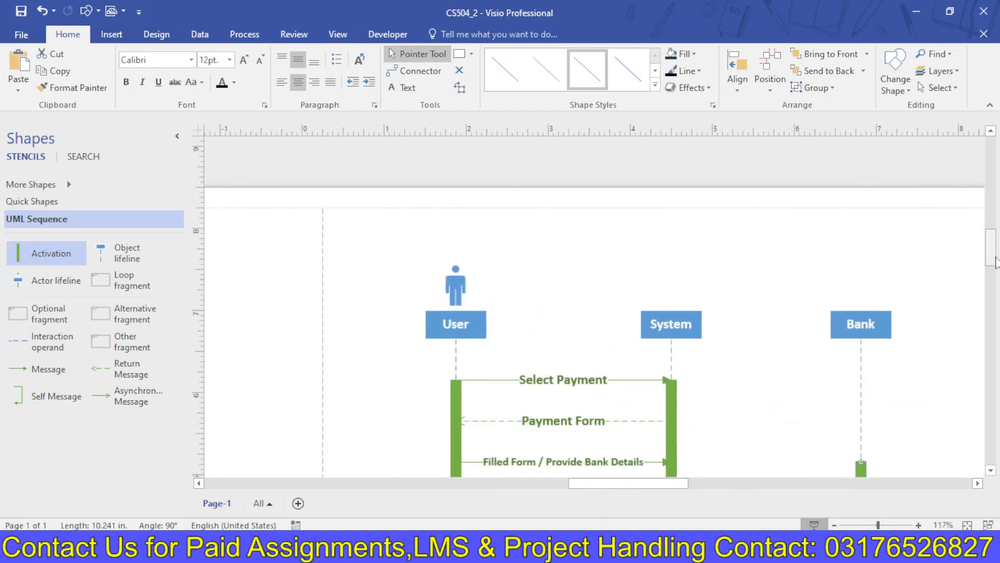
left_click_drag(994, 258, 997, 293)
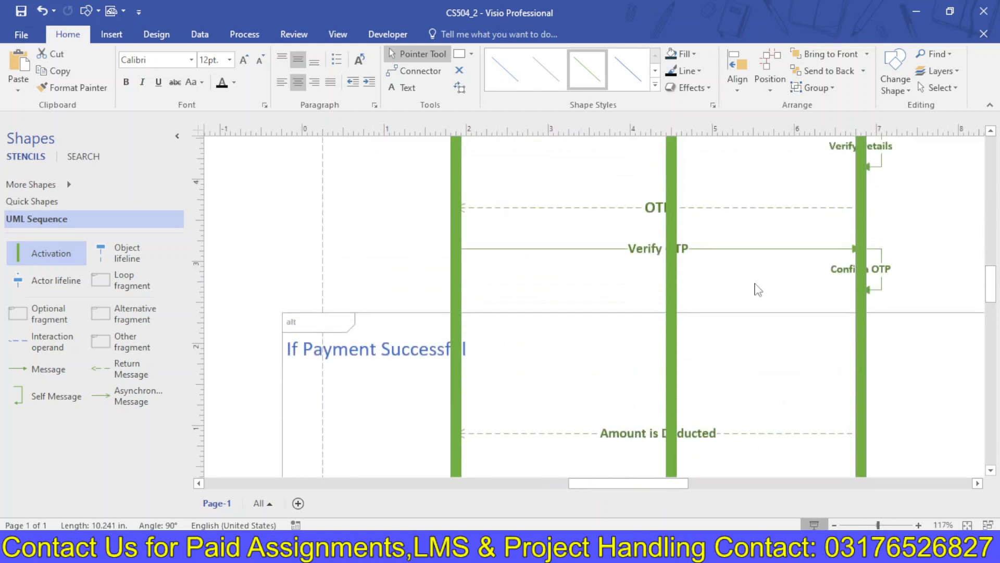
key("ctrl+a")
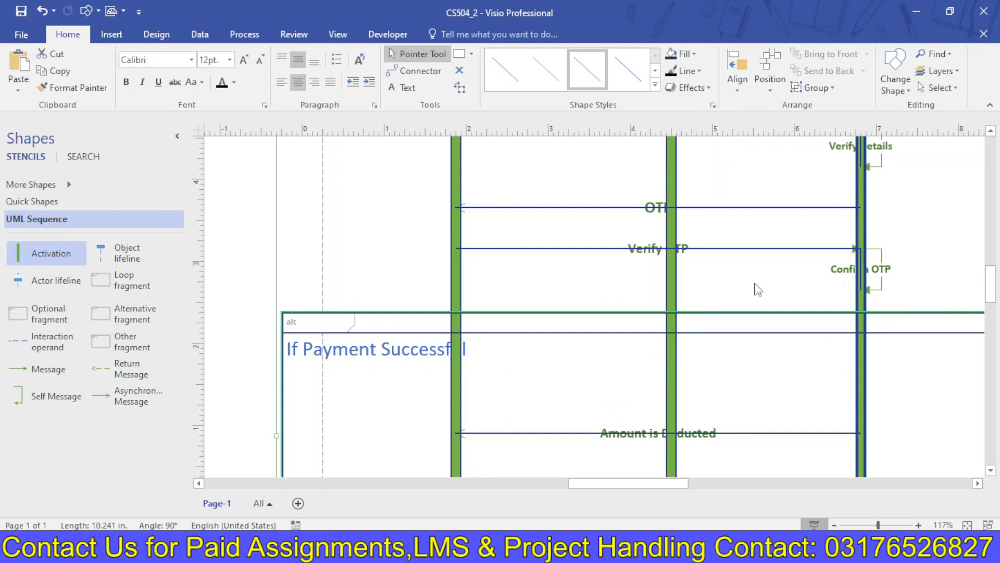
left_click(925, 284)
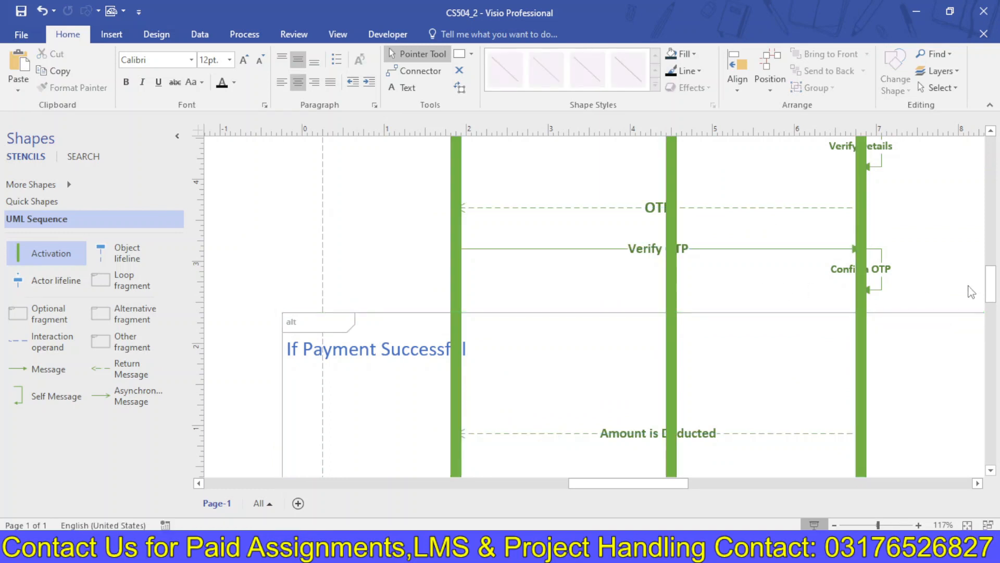
left_click_drag(990, 284, 990, 250)
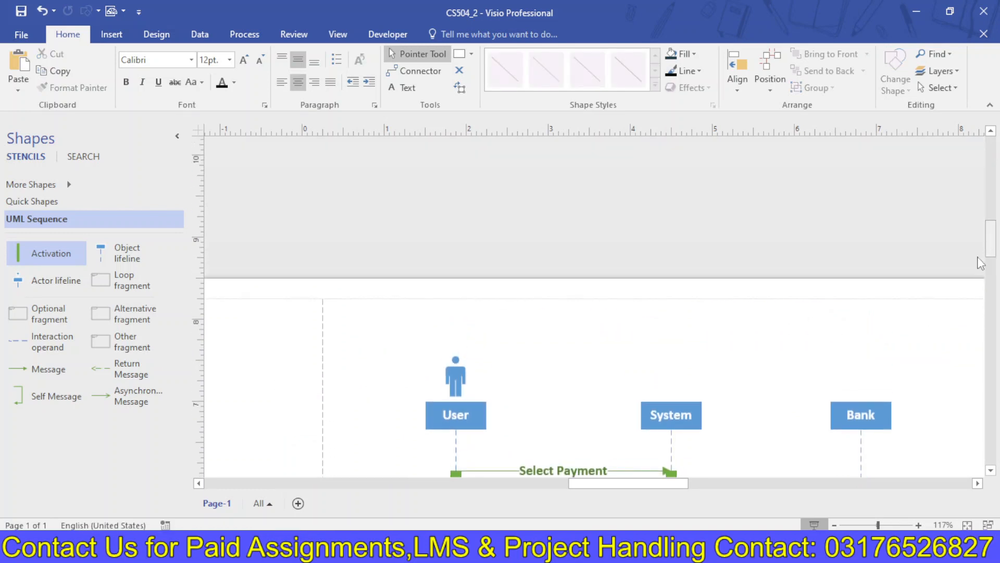
left_click_drag(674, 483, 701, 483)
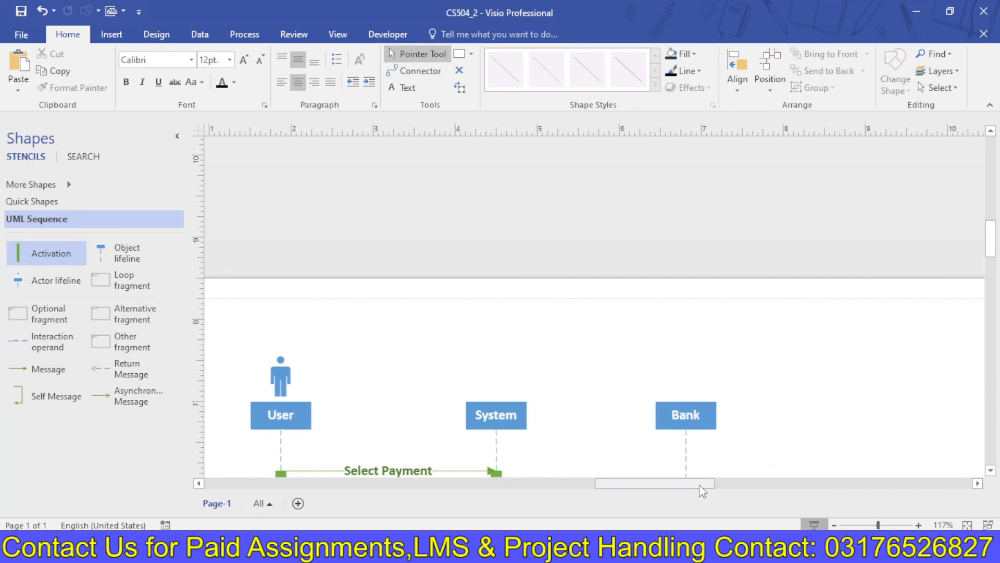
left_click(990, 286)
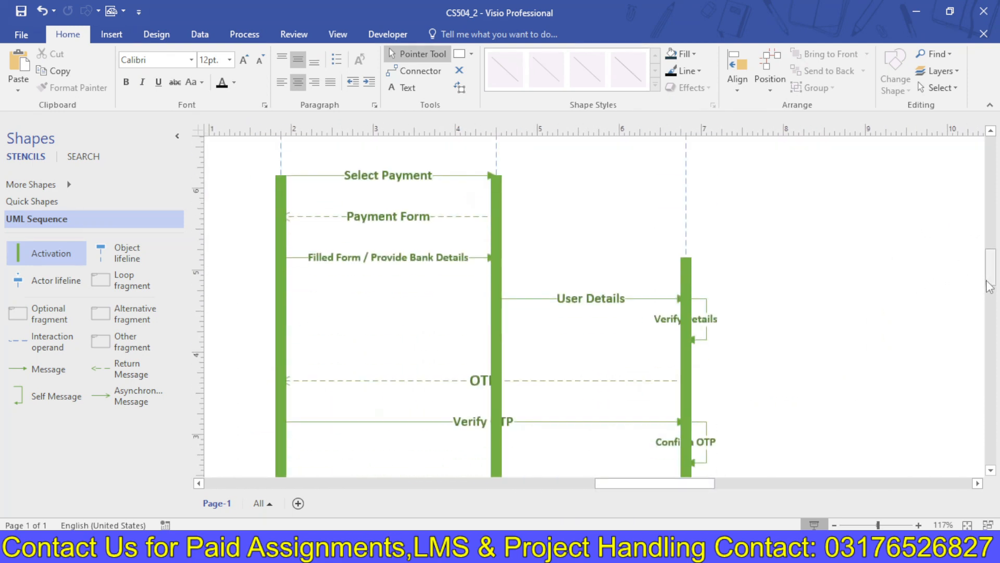